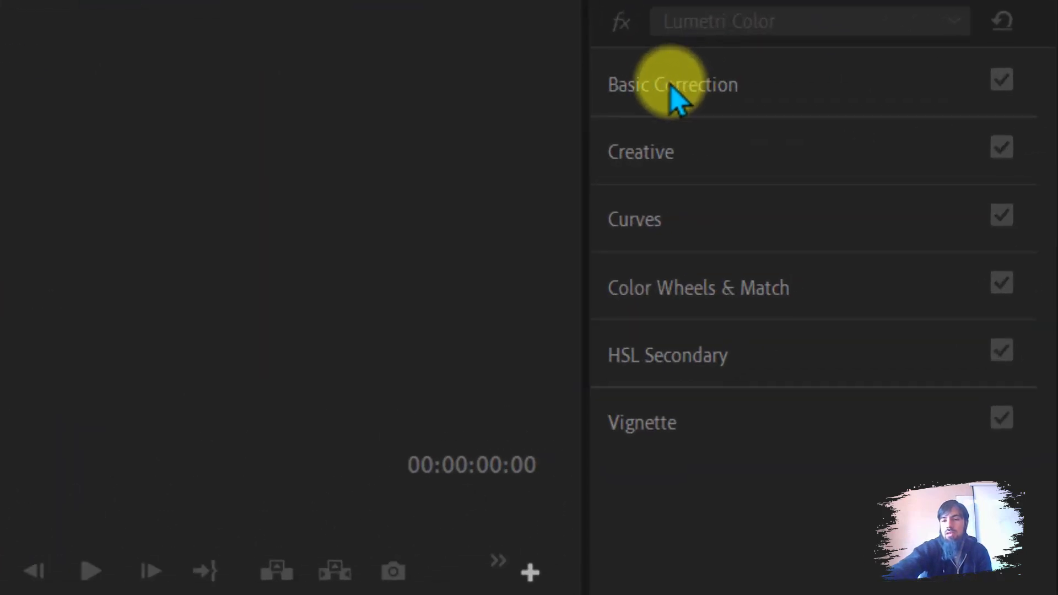
- Expand and collapse each Lumetri Color section in turn, from Basic Correction to Vignette
click(897, 132)
click(897, 130)
click(673, 141)
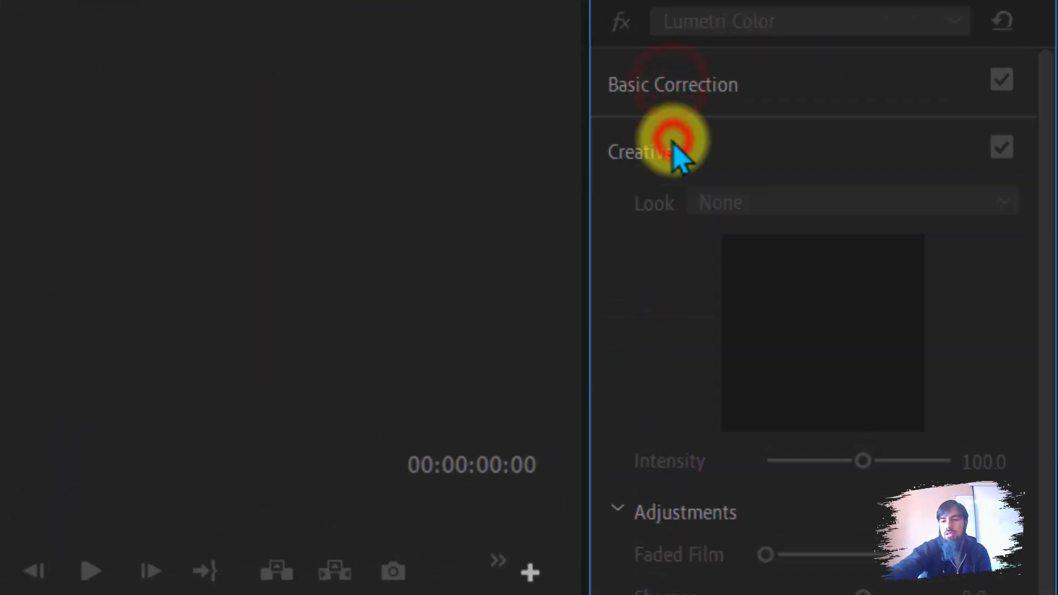
click(673, 141)
click(682, 289)
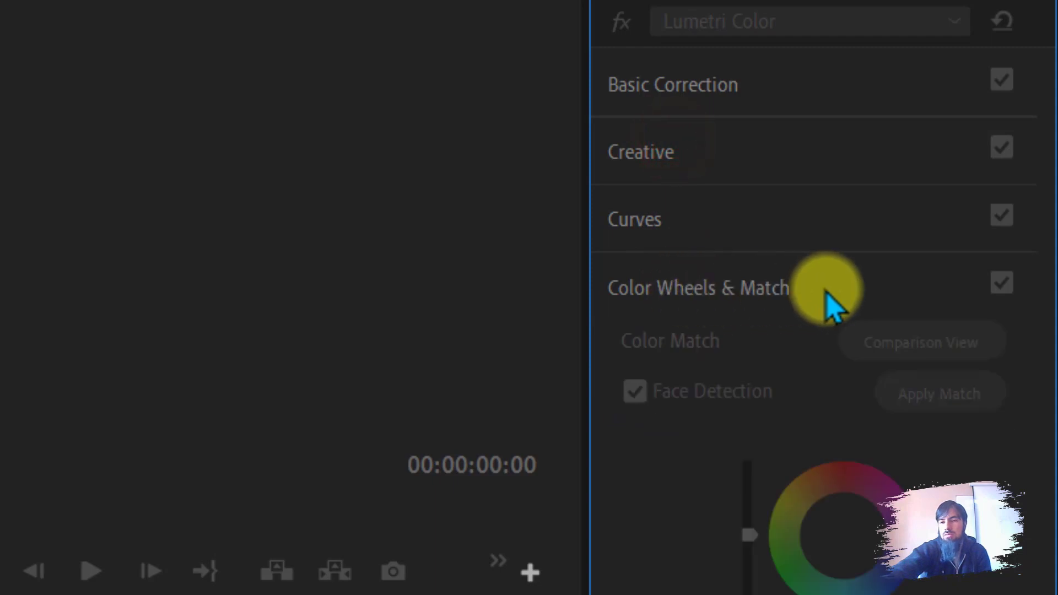
click(693, 283)
click(674, 219)
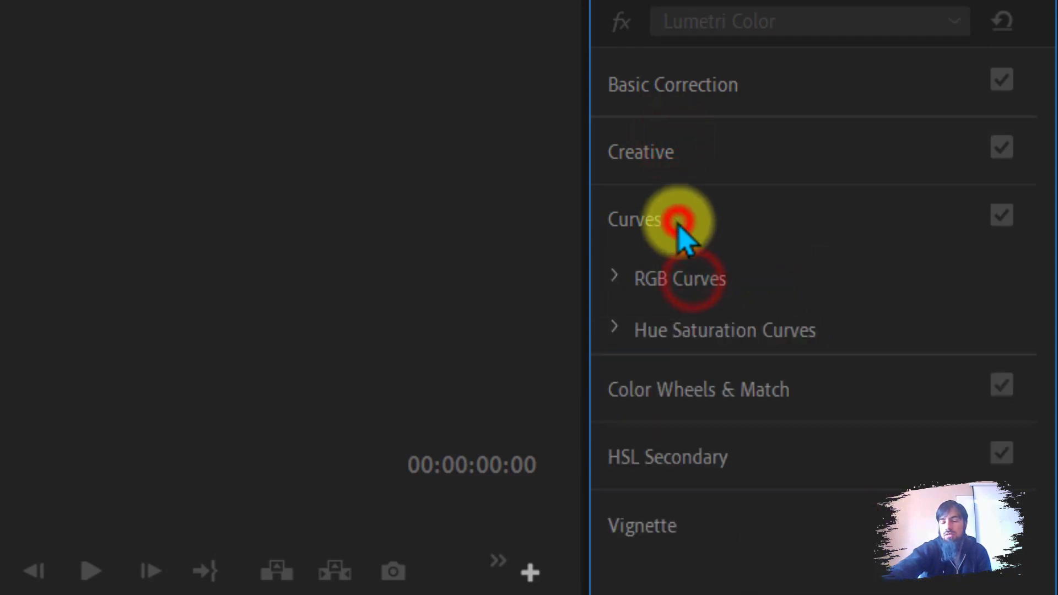
click(671, 216)
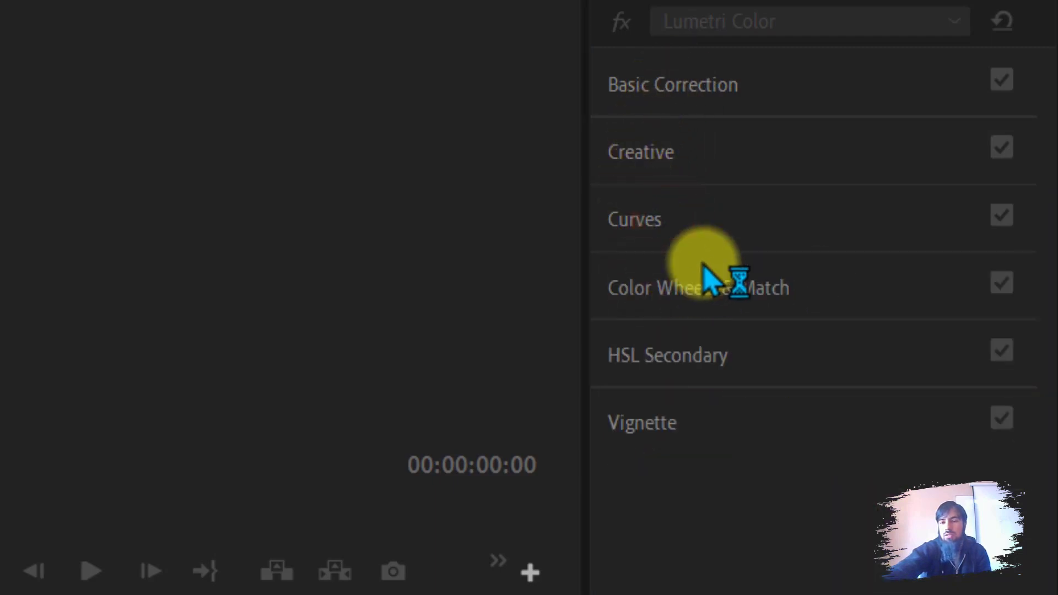
click(682, 356)
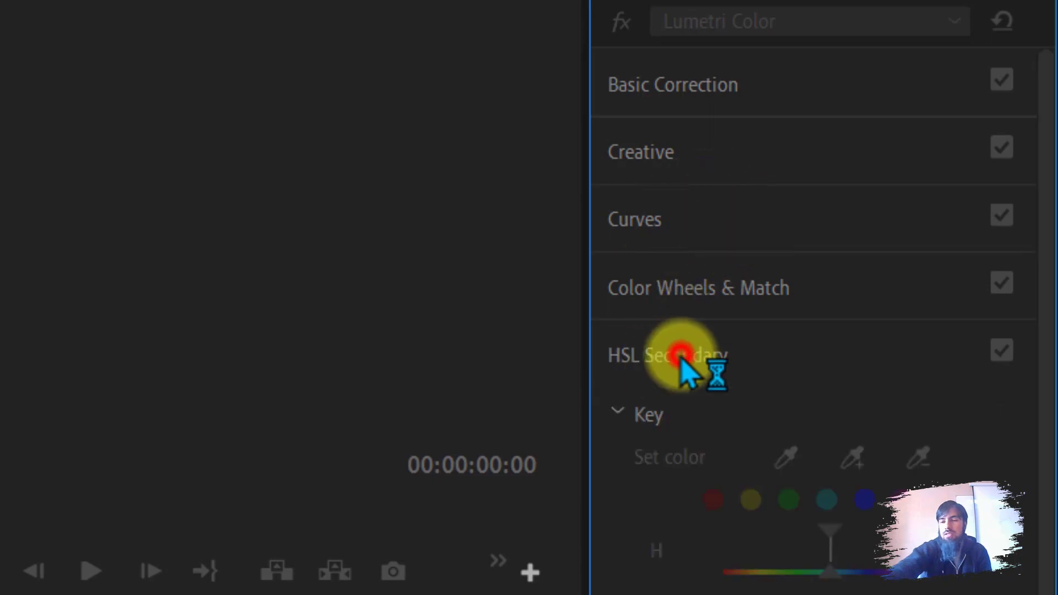
click(683, 354)
click(656, 418)
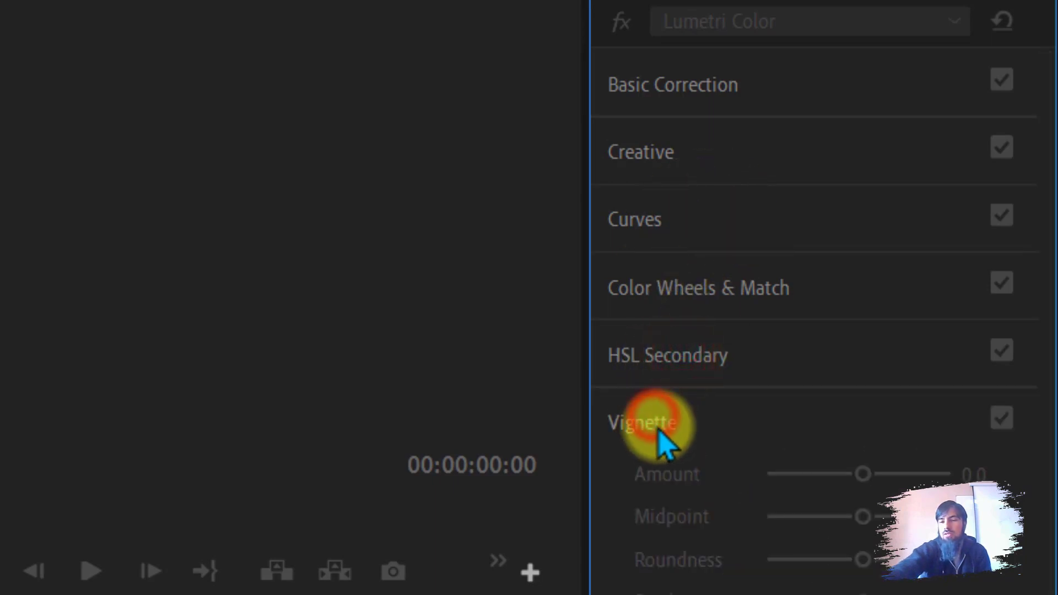
click(659, 424)
- Expand and collapse Color Wheels & Match, HSL Secondary and Vignette once more
click(660, 287)
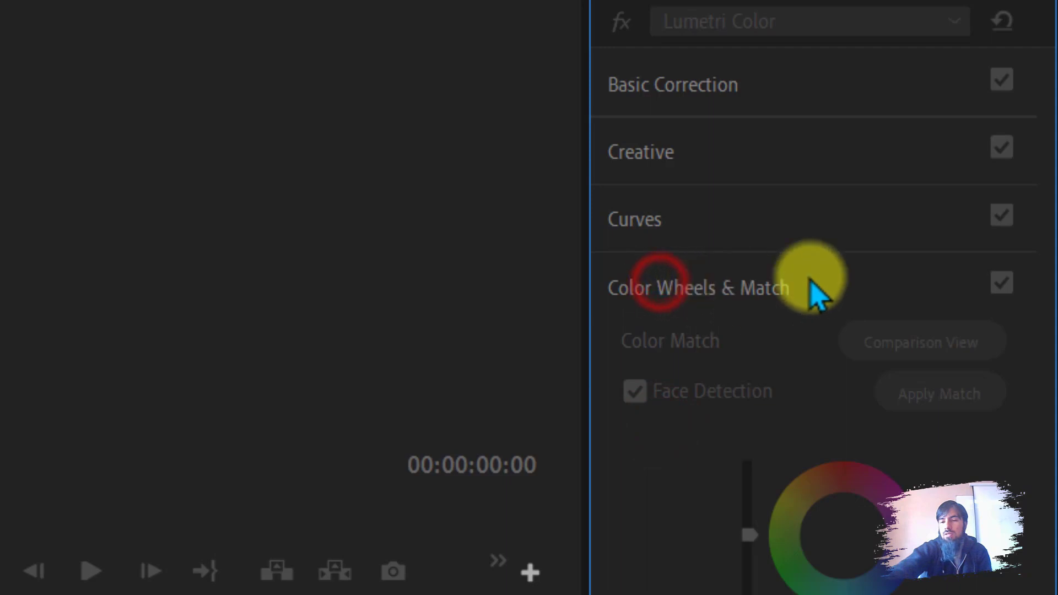
click(677, 291)
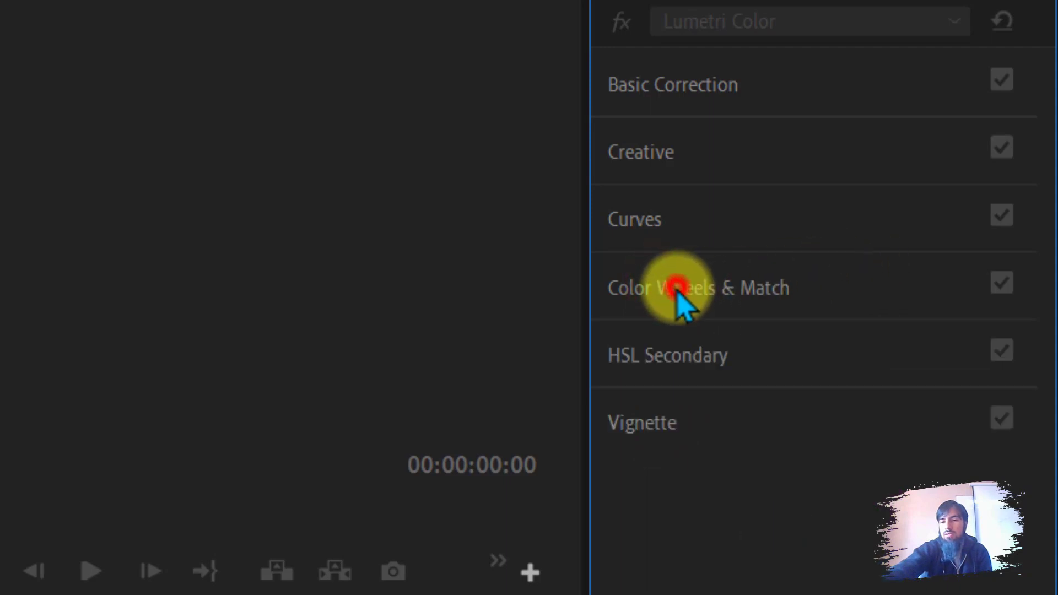
click(652, 356)
click(653, 356)
click(663, 420)
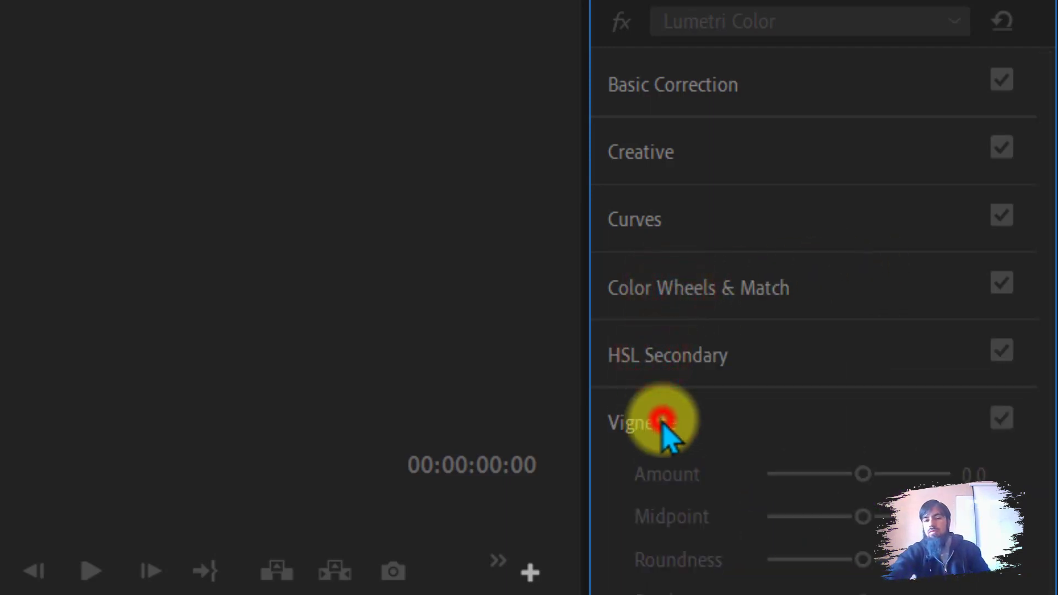
click(663, 422)
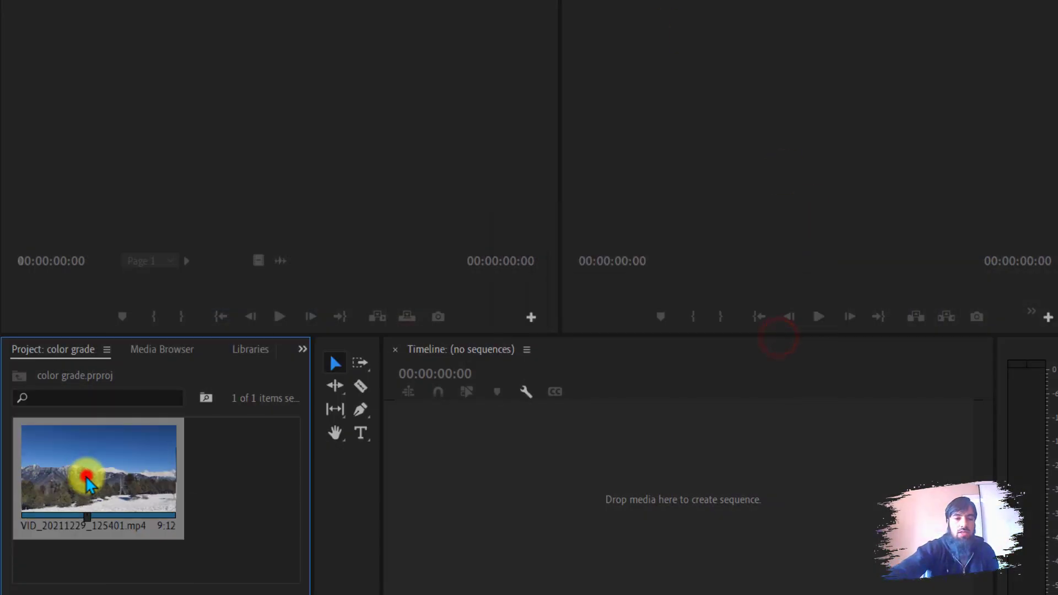
- Preview the snowy mountain clip, then drop it into the timeline as a new sequence
double_click(86, 475)
click(12, 284)
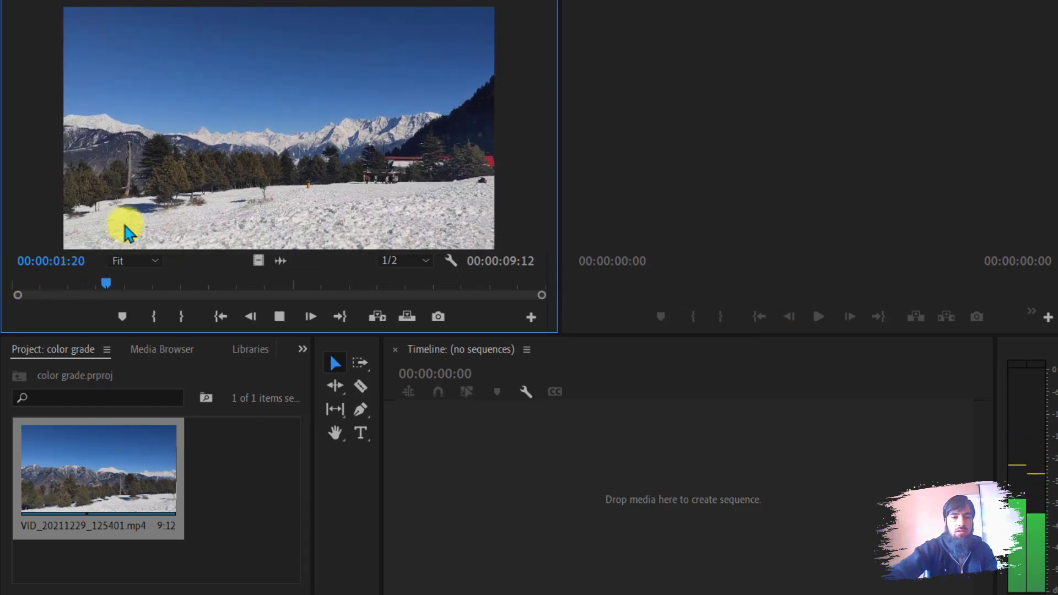
key(space)
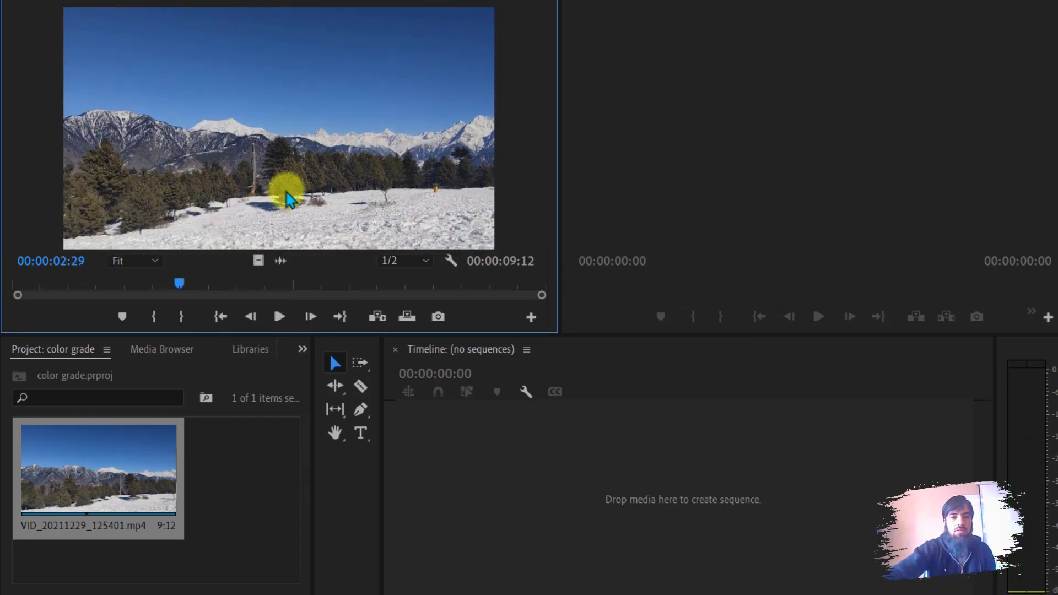
click(99, 456)
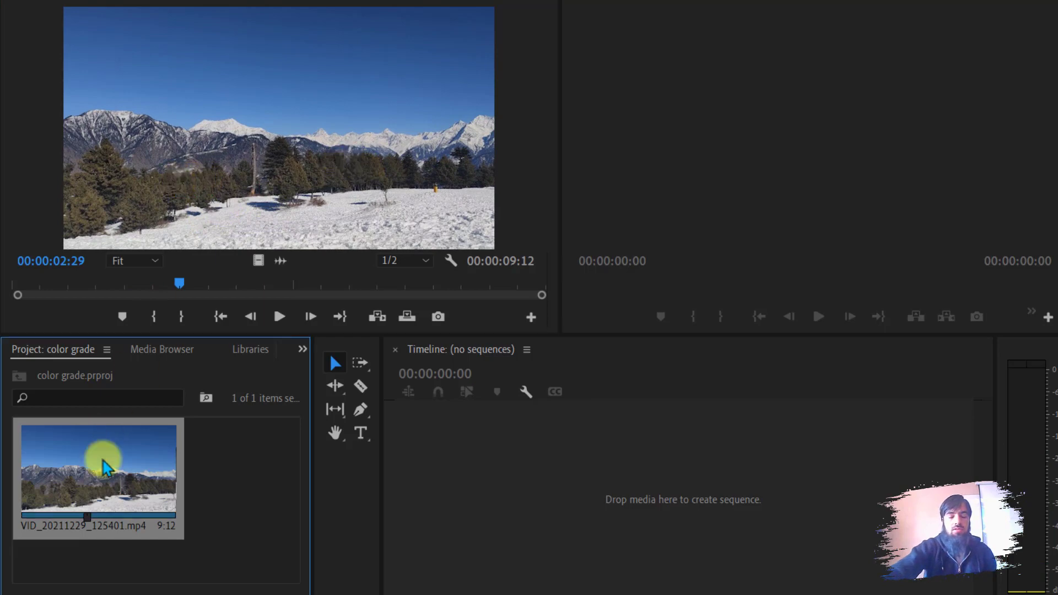
drag(161, 464, 438, 461)
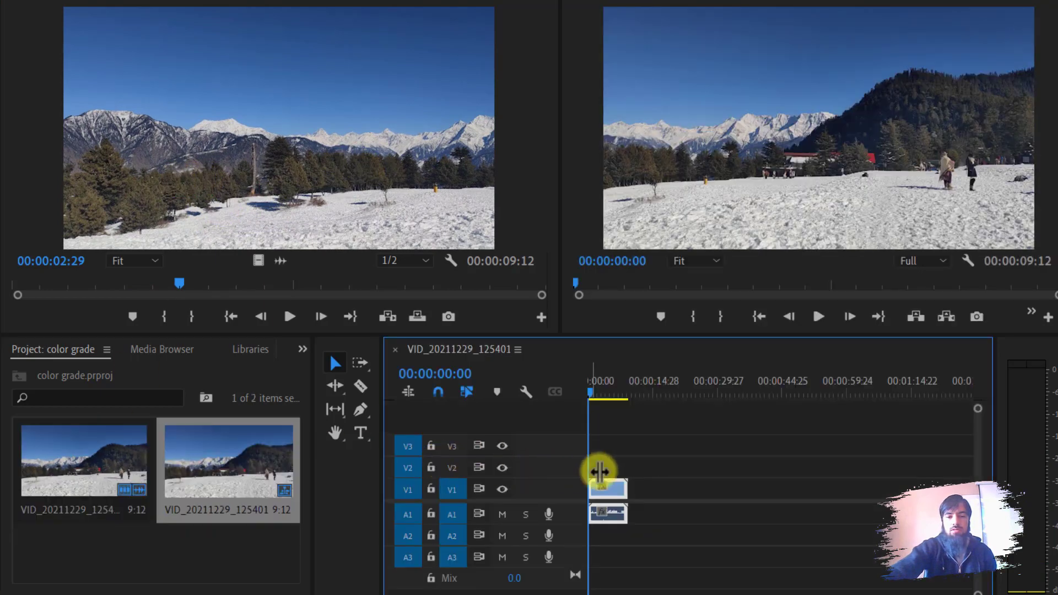
click(616, 398)
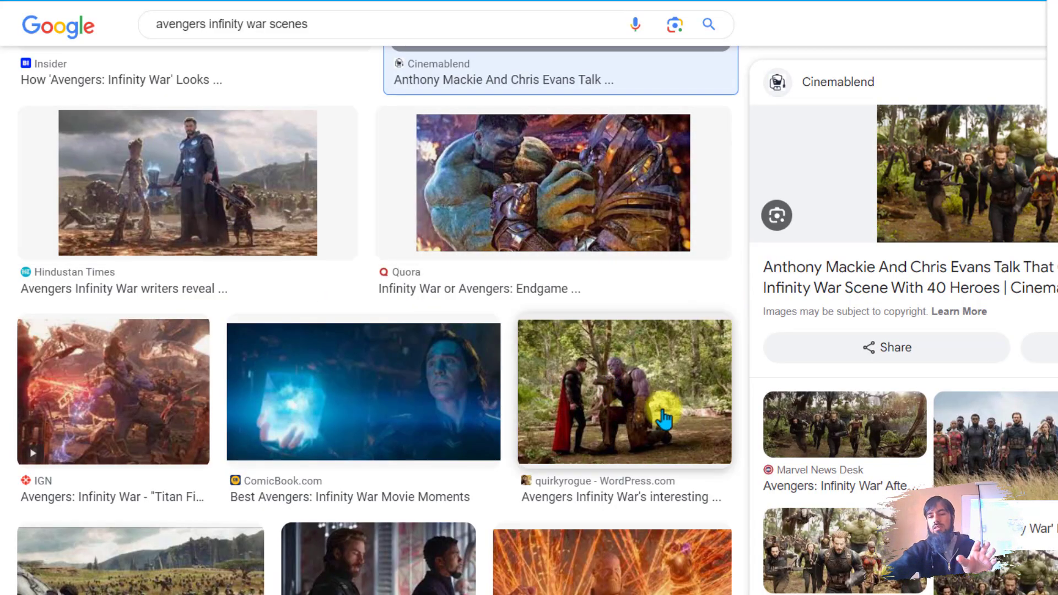
- Save the Avengers battlefield image from Google Images to disk
key(super)
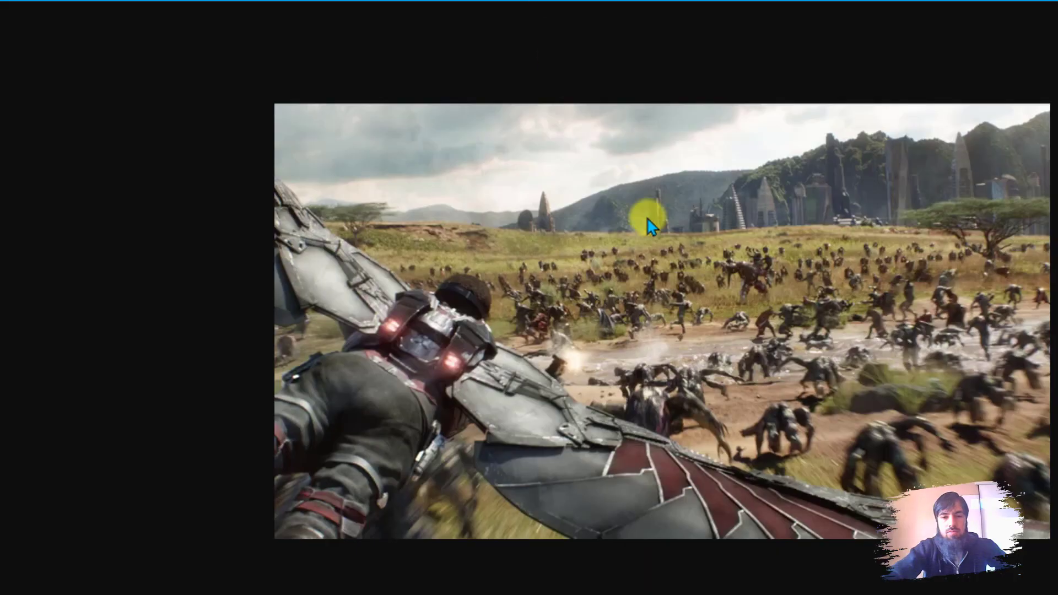
right_click(705, 185)
click(763, 237)
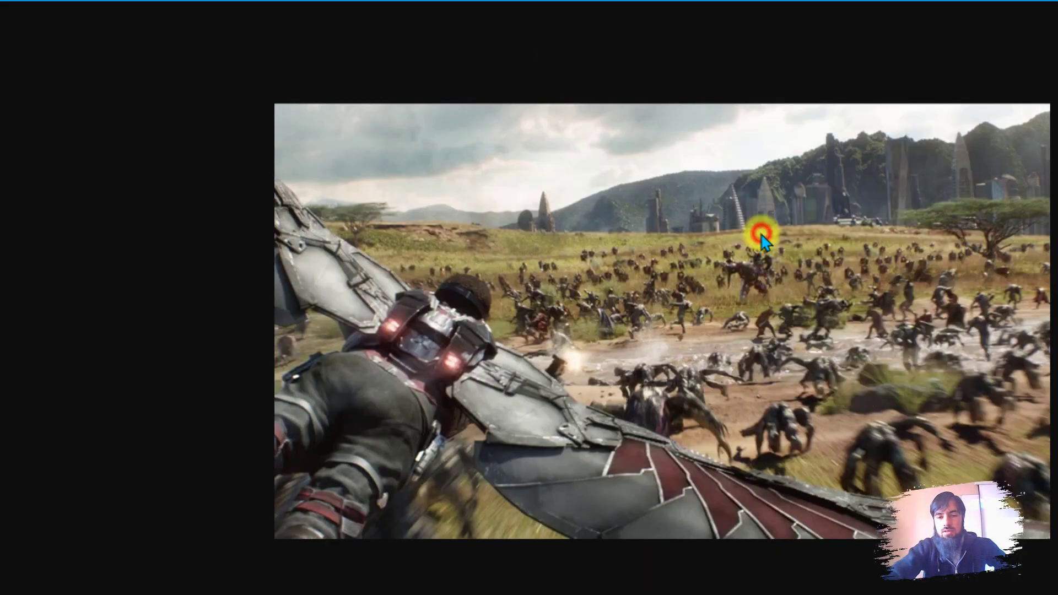
click(572, 547)
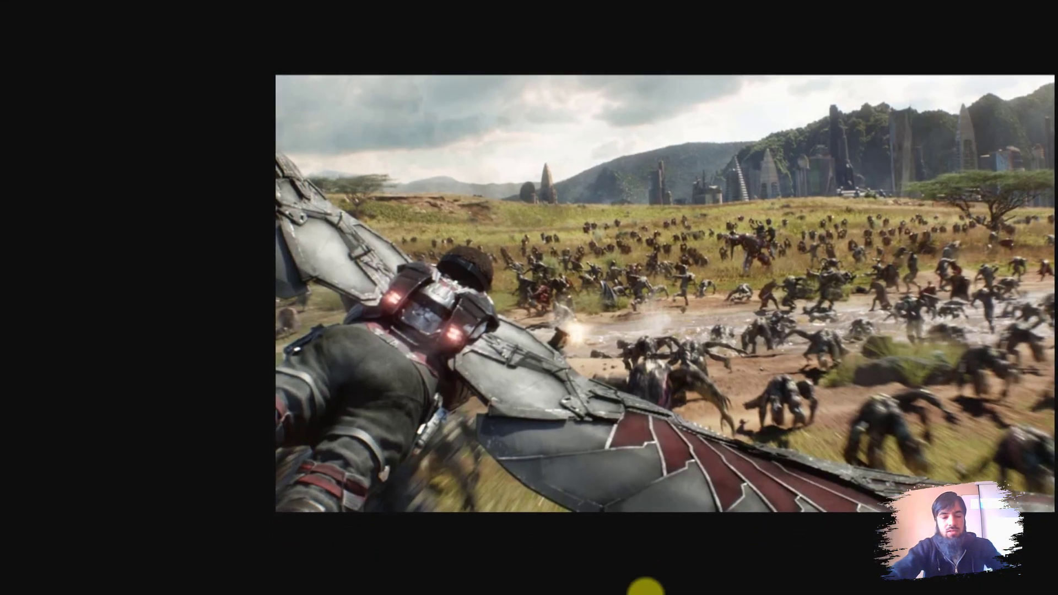
key(super)
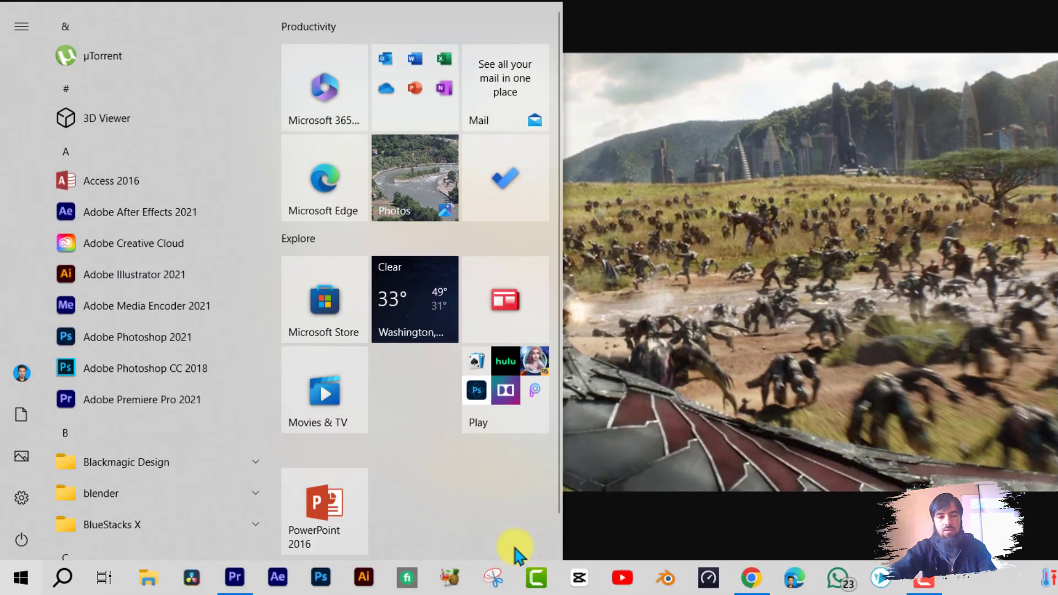
- Launch Snipping Tool and capture the battlefield frame
click(65, 582)
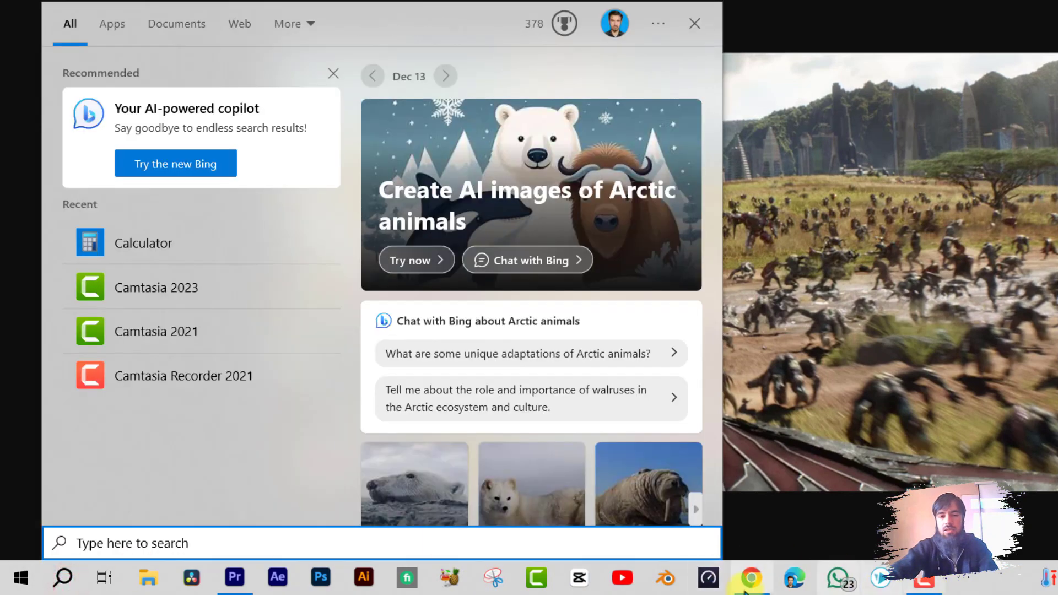
text(sn)
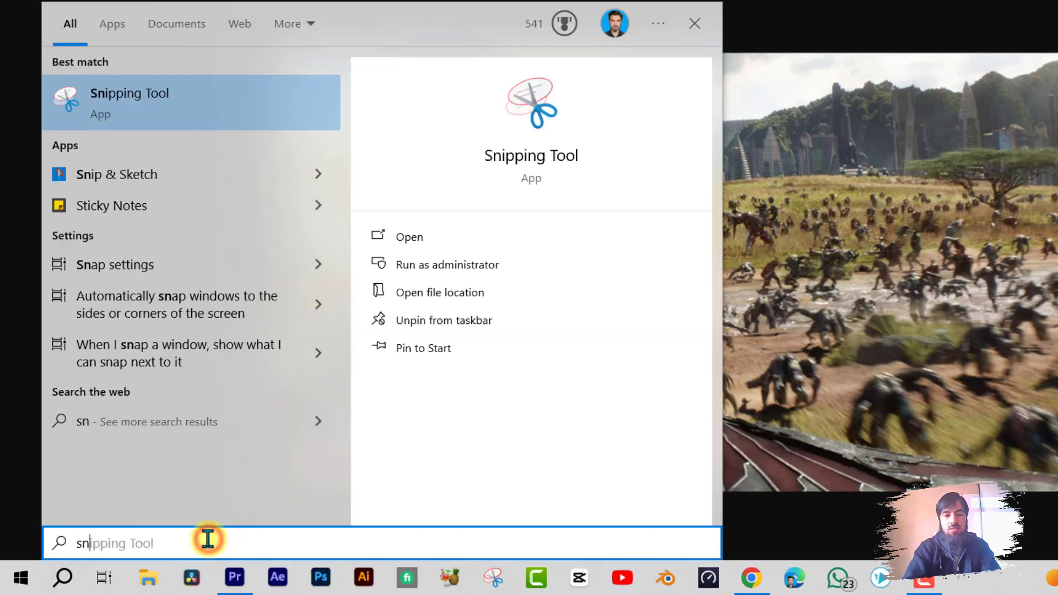
text(ipp)
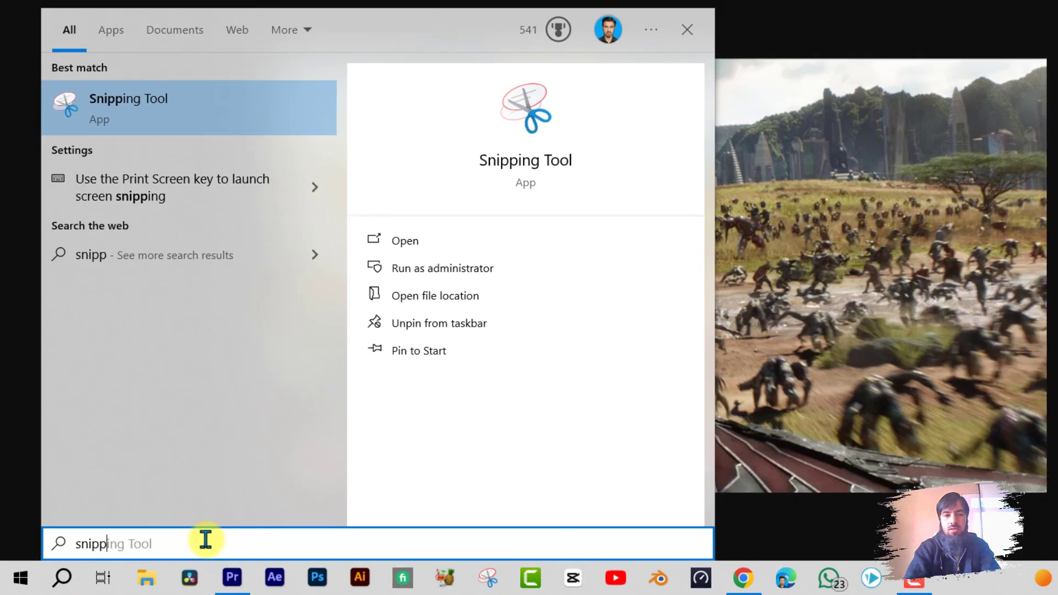
key(Return)
click(501, 50)
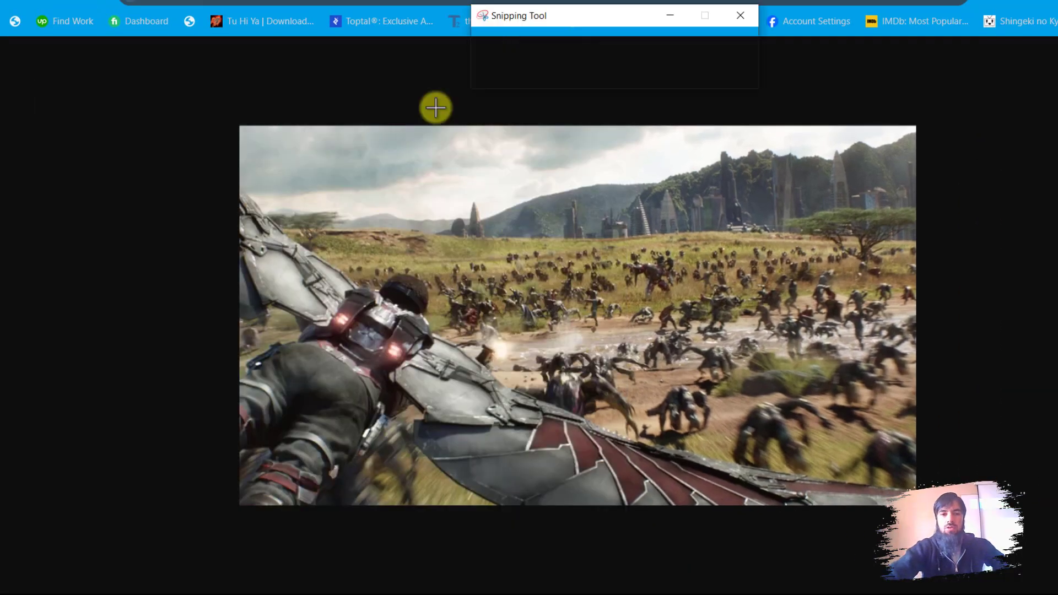
mouse_move(238, 126)
mouse_down()
mouse_move(686, 433)
mouse_move(916, 505)
mouse_up()
- Save the snip to the Desktop as Capture.JPG, replacing the existing file
click(178, 17)
click(199, 53)
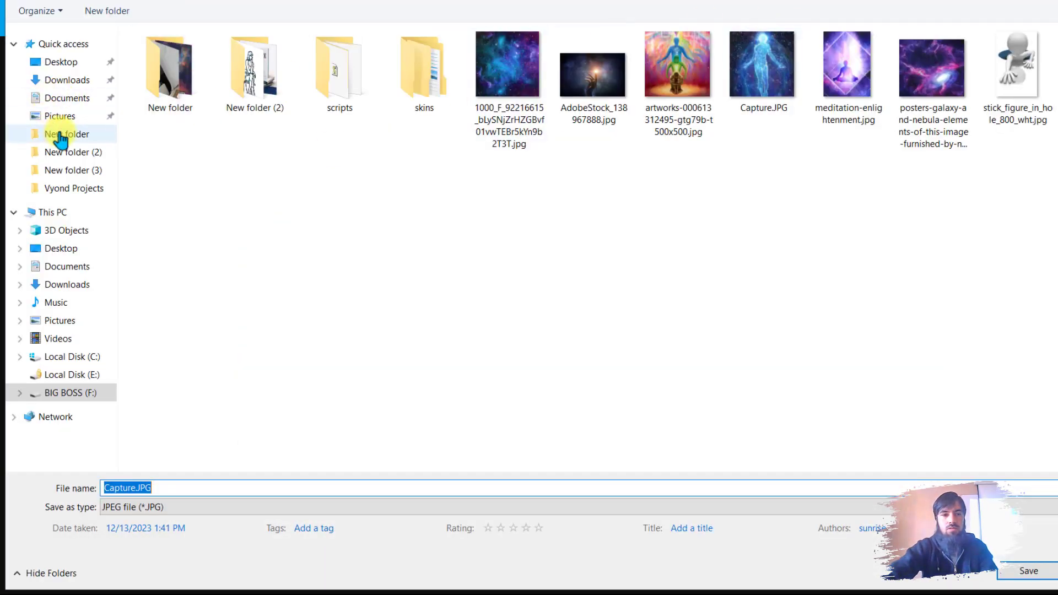
click(62, 61)
click(165, 102)
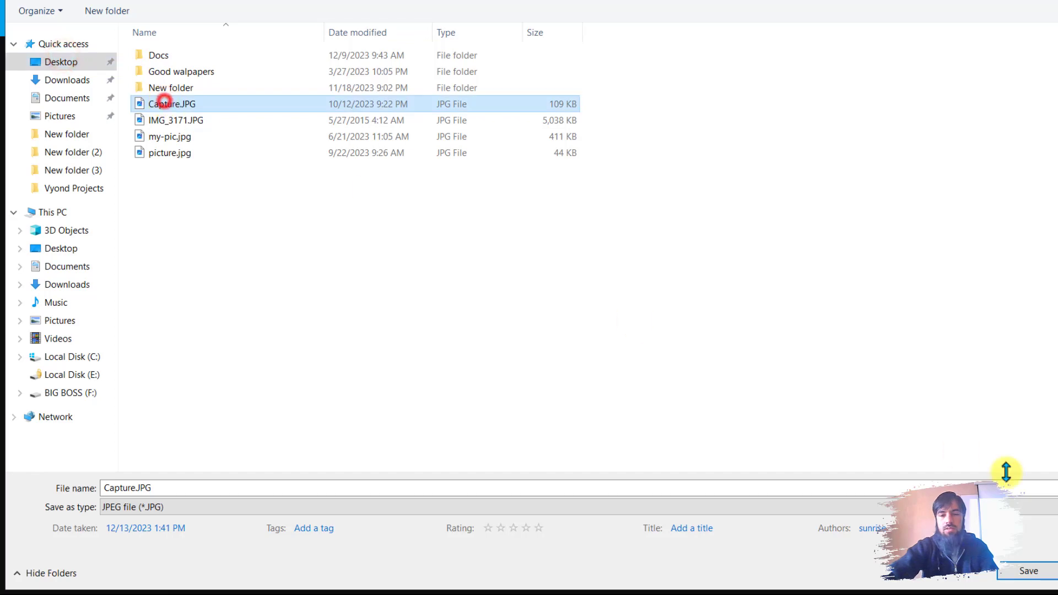
click(1029, 571)
click(628, 280)
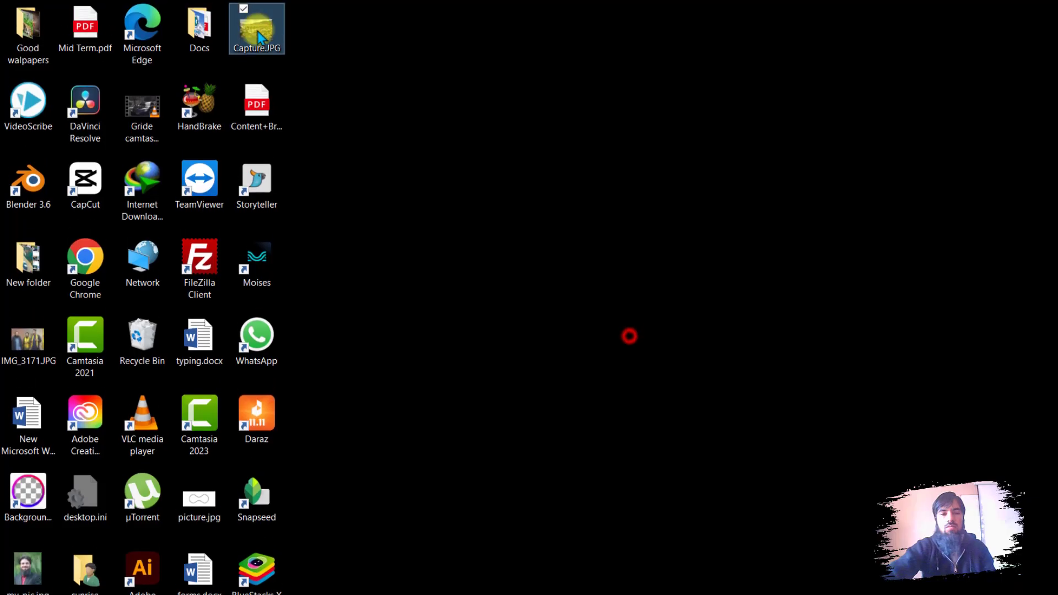
- Trim the V1 battle still to end near 10 seconds and scale it to frame size
key(alt+Tab)
key(alt+Tab)
key(alt+Tab)
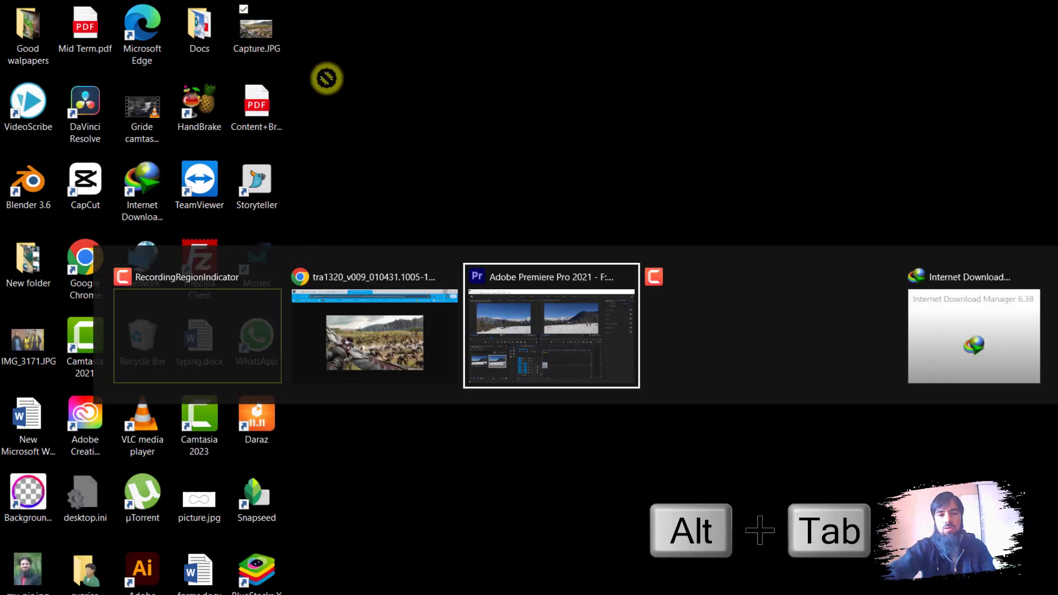
drag(355, 545, 364, 548)
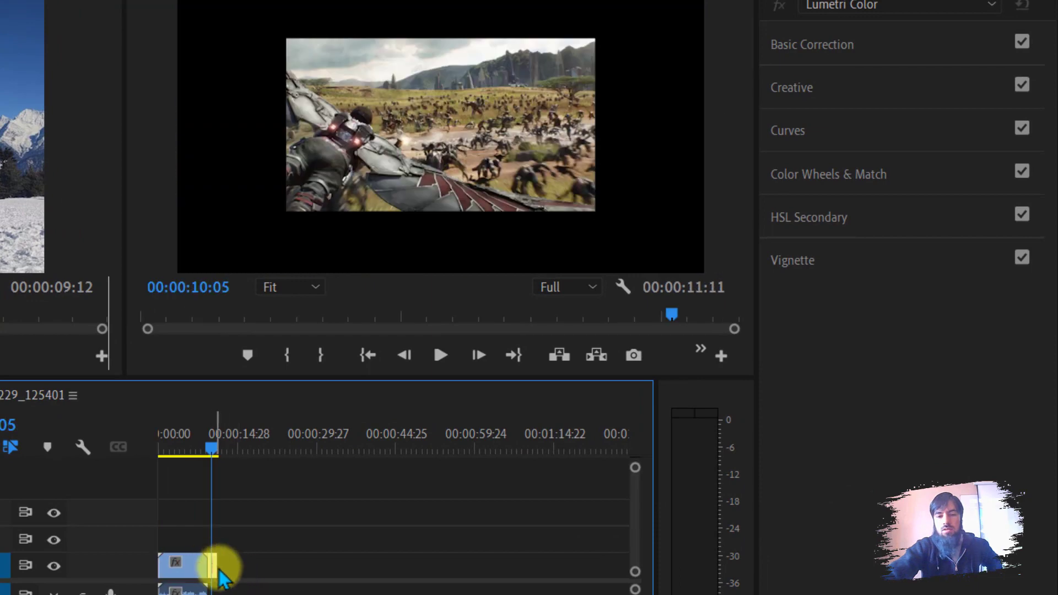
right_click(216, 571)
click(302, 541)
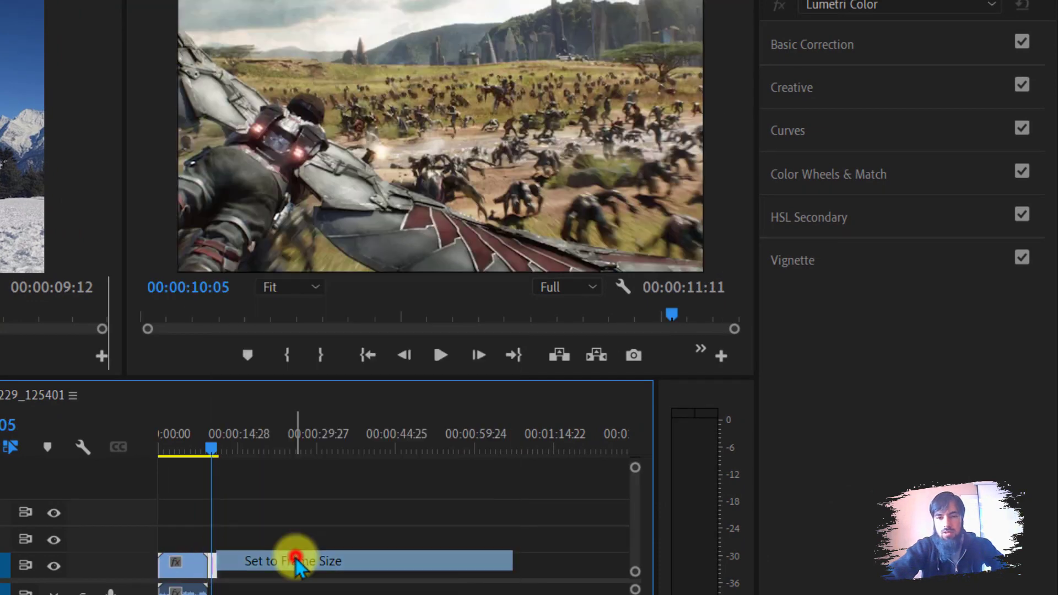
drag(210, 448, 196, 448)
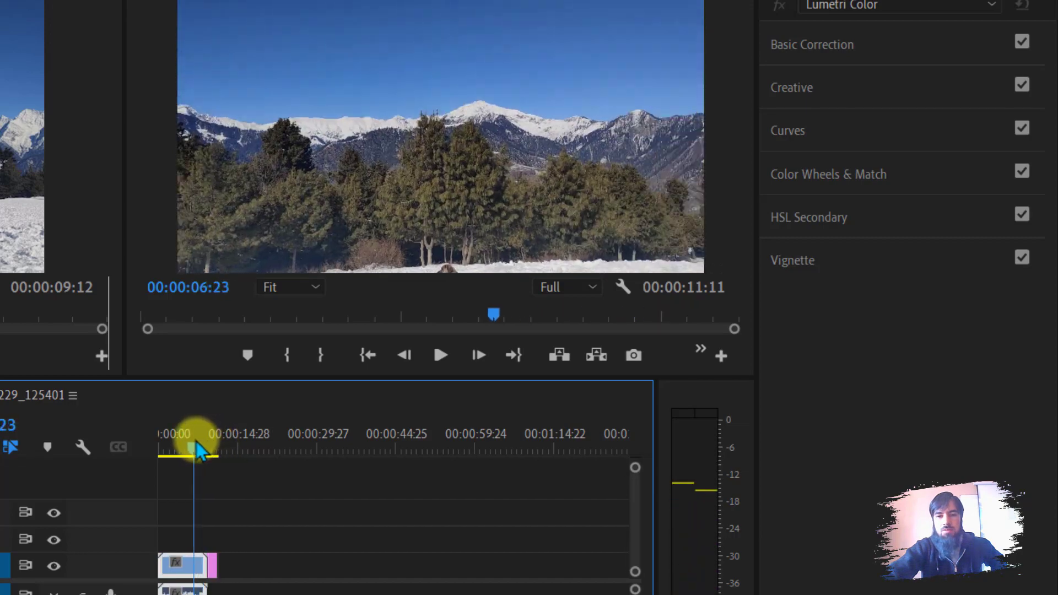
click(219, 571)
click(840, 172)
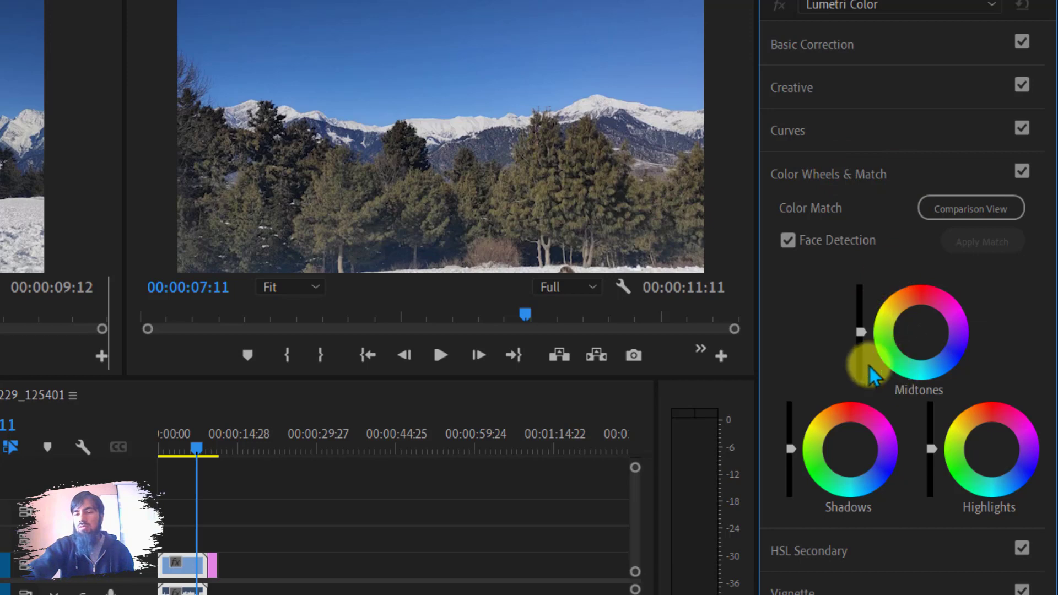
- Darken the midtones slightly and colour-match the snowy clip to the battle-frame reference
mouse_move(861, 332)
mouse_down()
mouse_move(861, 362)
mouse_move(856, 341)
mouse_up()
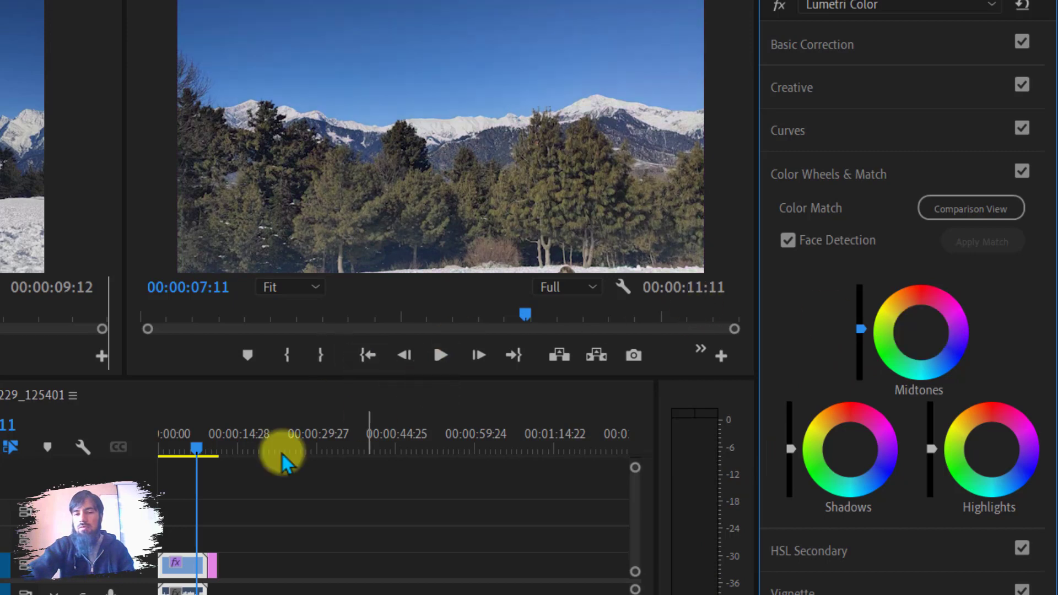
drag(177, 445, 191, 446)
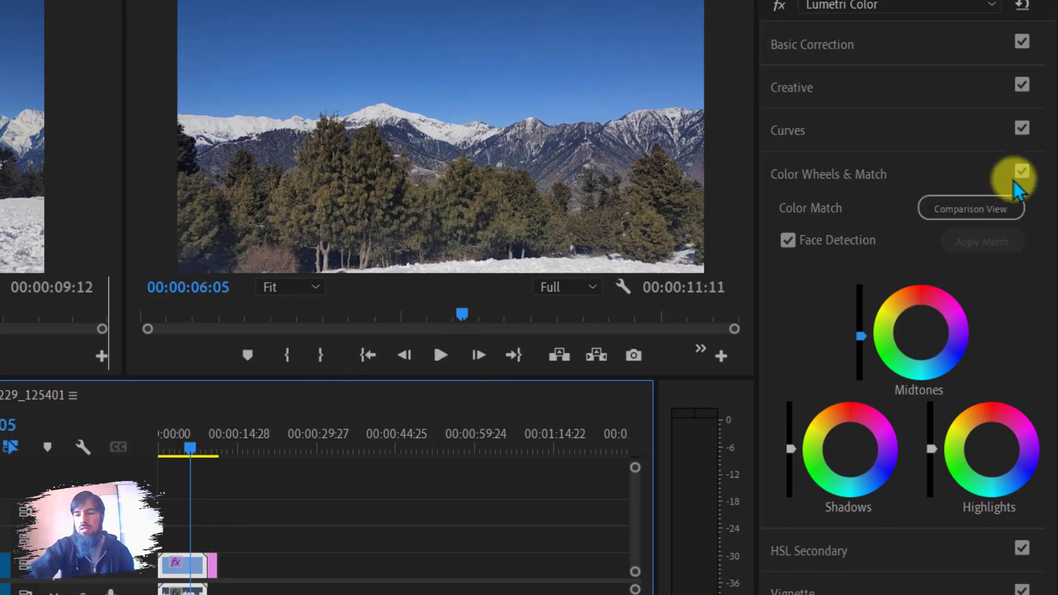
click(977, 210)
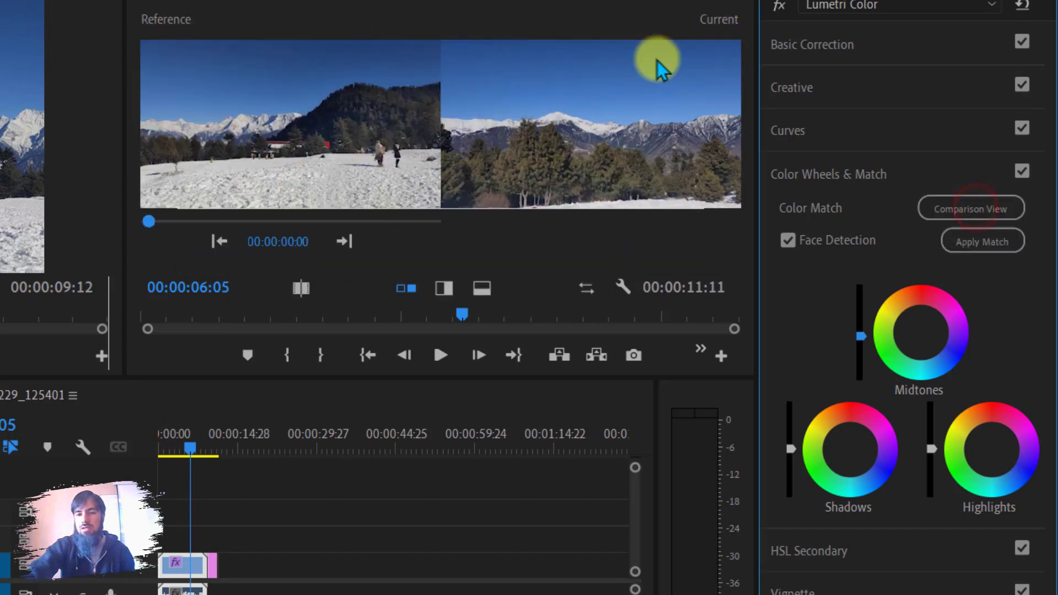
mouse_move(159, 221)
mouse_down()
mouse_move(141, 223)
mouse_move(430, 222)
mouse_up()
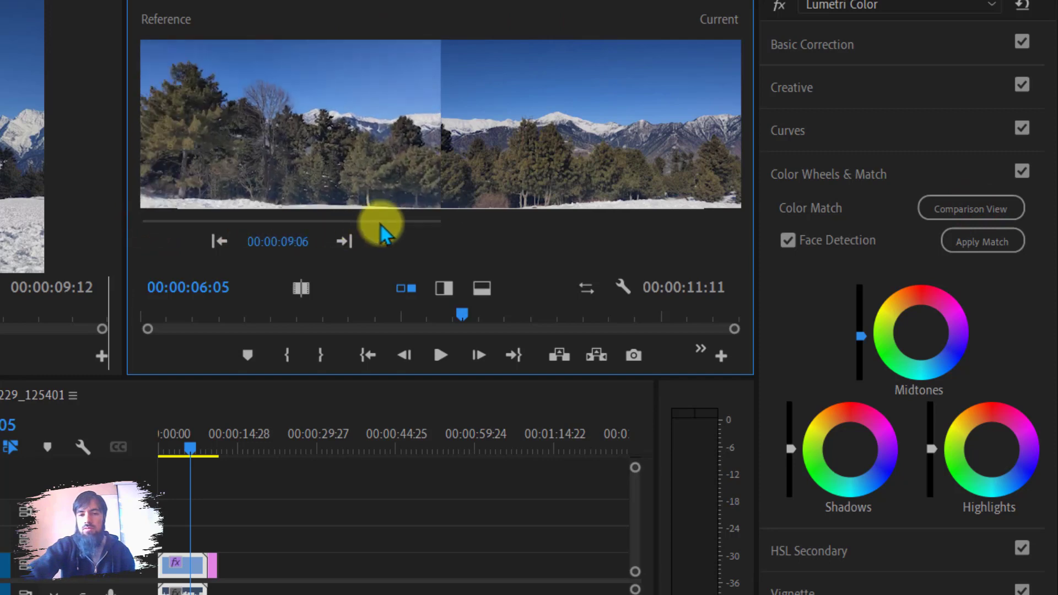
click(981, 246)
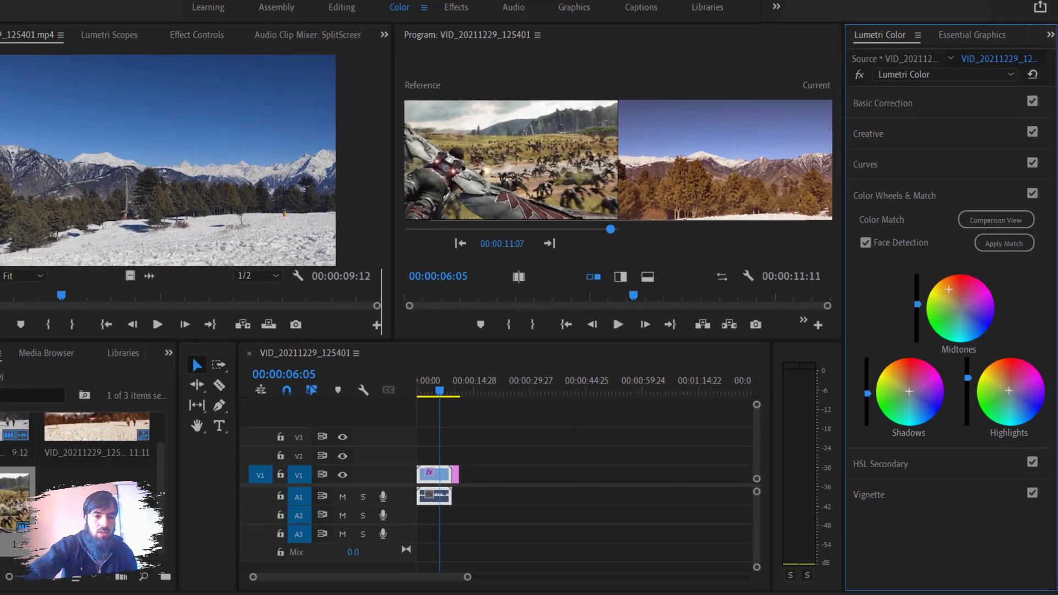
- Leave Comparison View and set the playhead to 00:00:03:06
double_click(32, 489)
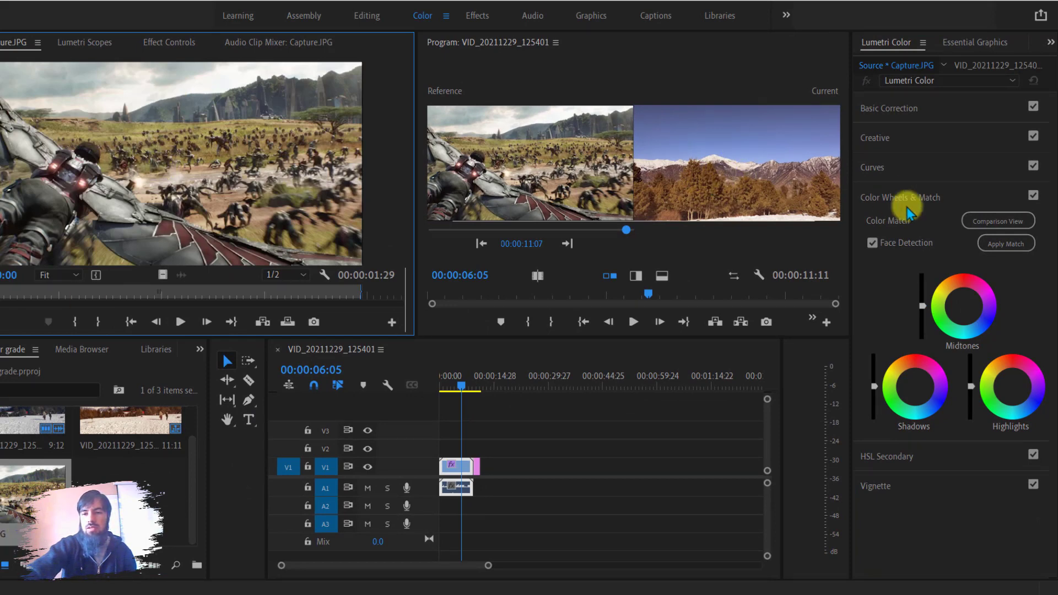
click(997, 221)
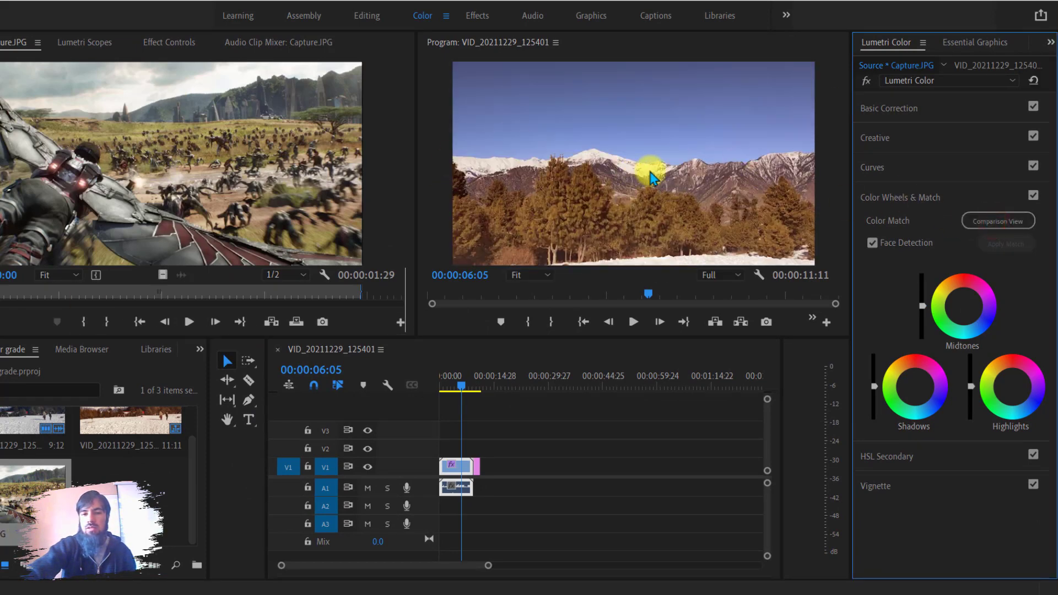
click(439, 386)
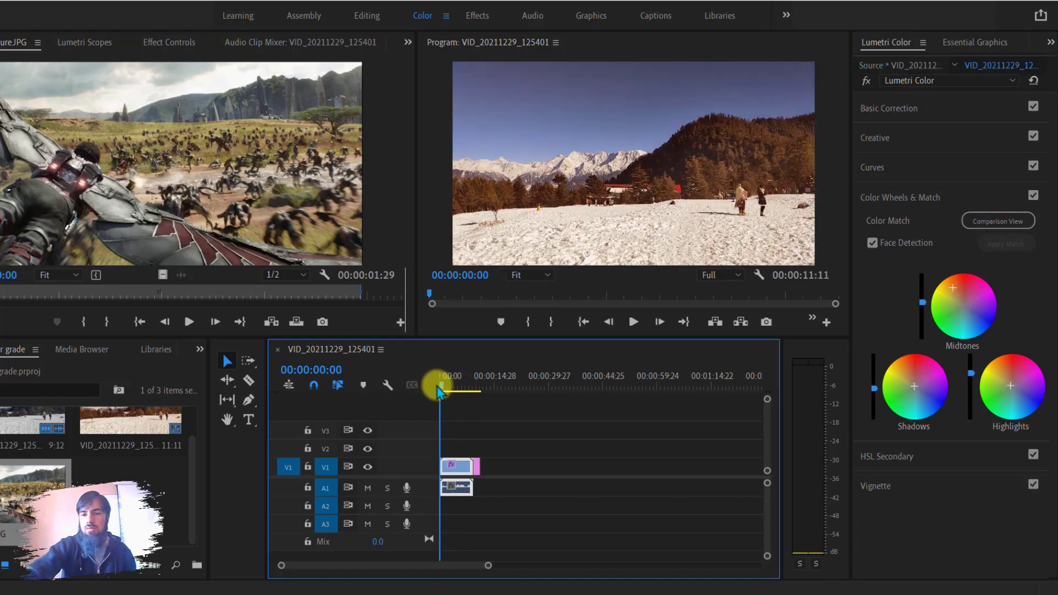
drag(440, 388, 451, 386)
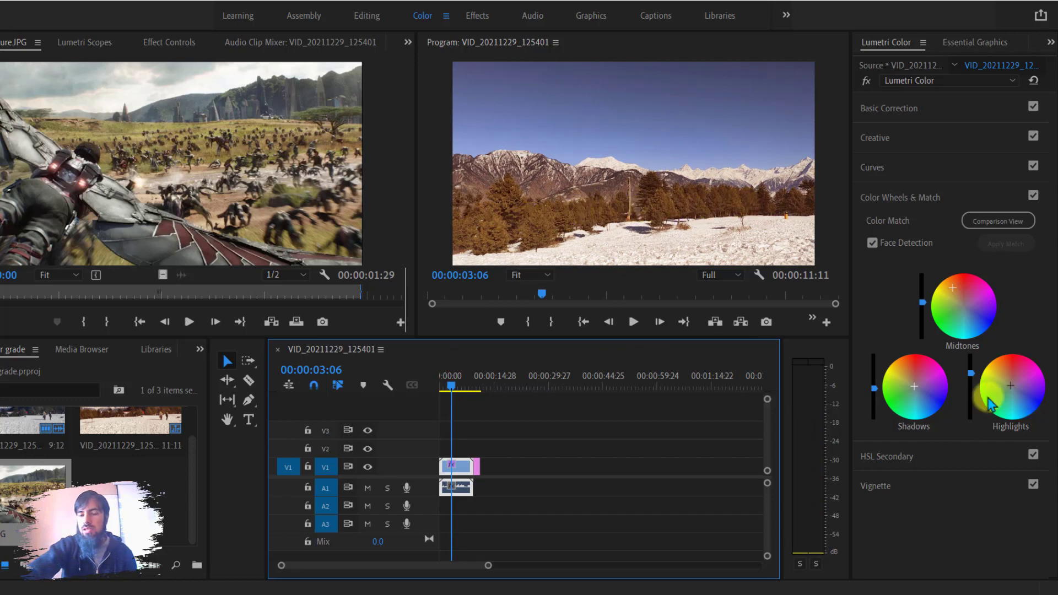
- Grade the wheels: shadows toward teal, midtones darker, highlights darker with shifted balance
drag(916, 393, 929, 436)
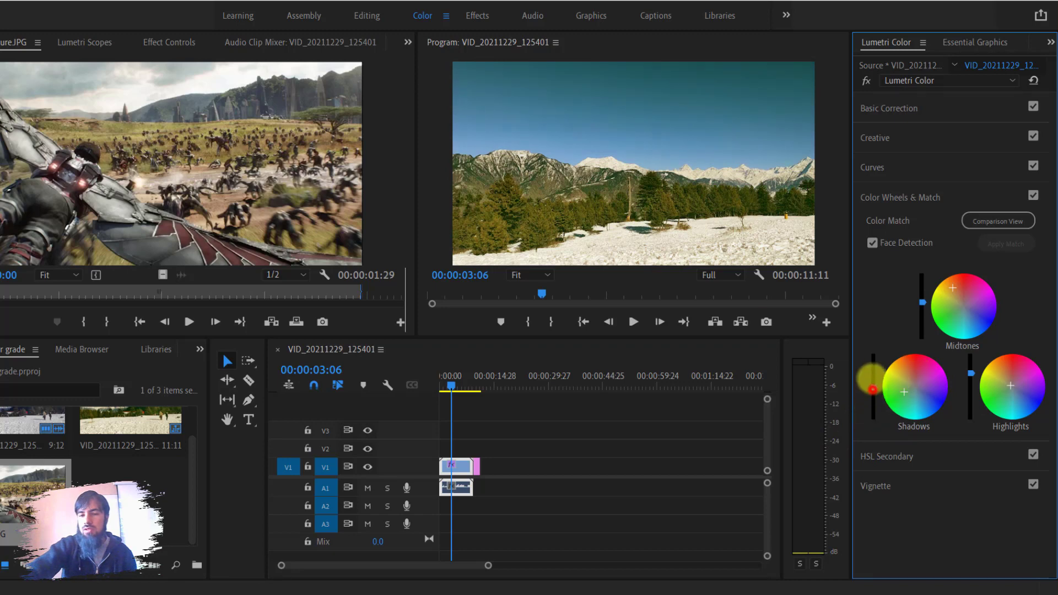
drag(873, 389, 874, 389)
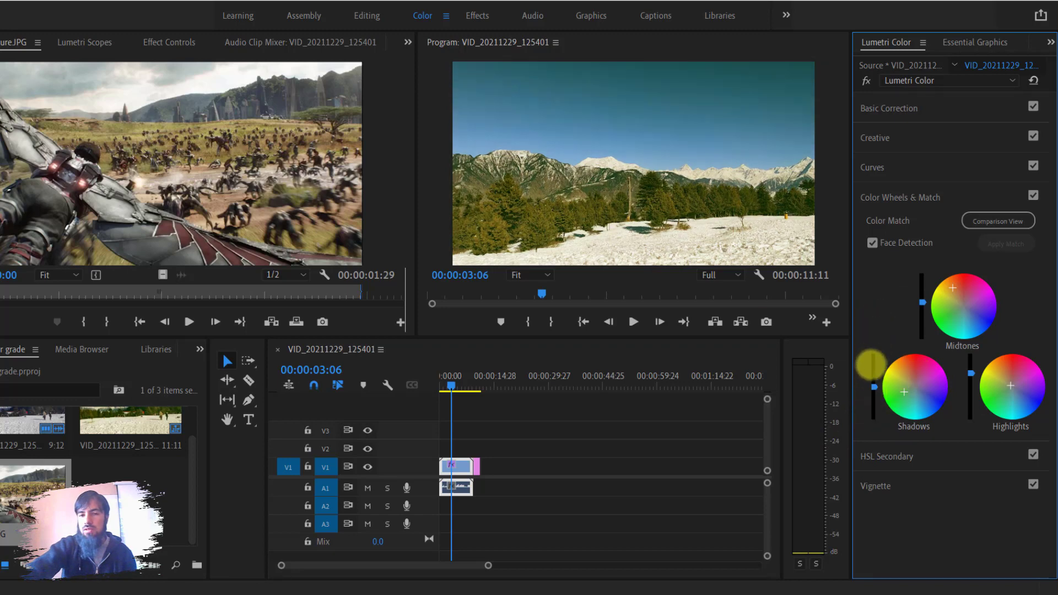
drag(920, 301, 922, 307)
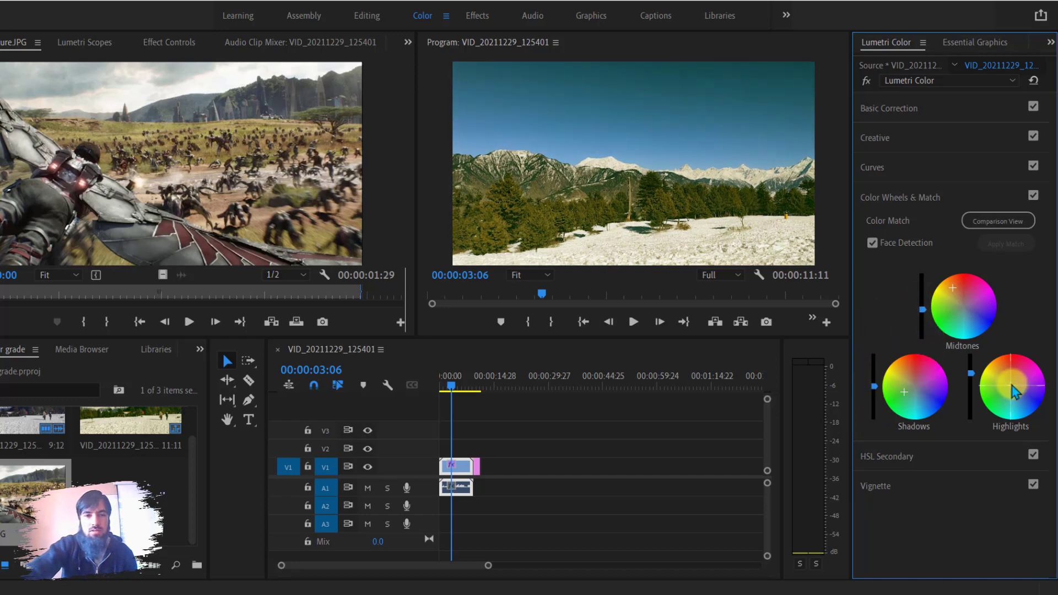
drag(1016, 393, 999, 389)
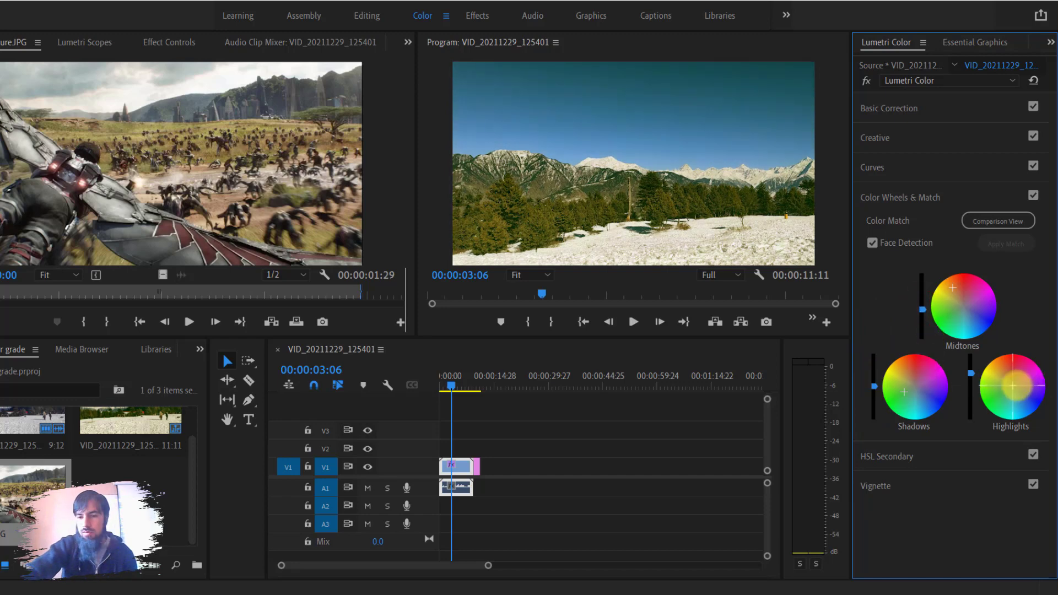
click(973, 374)
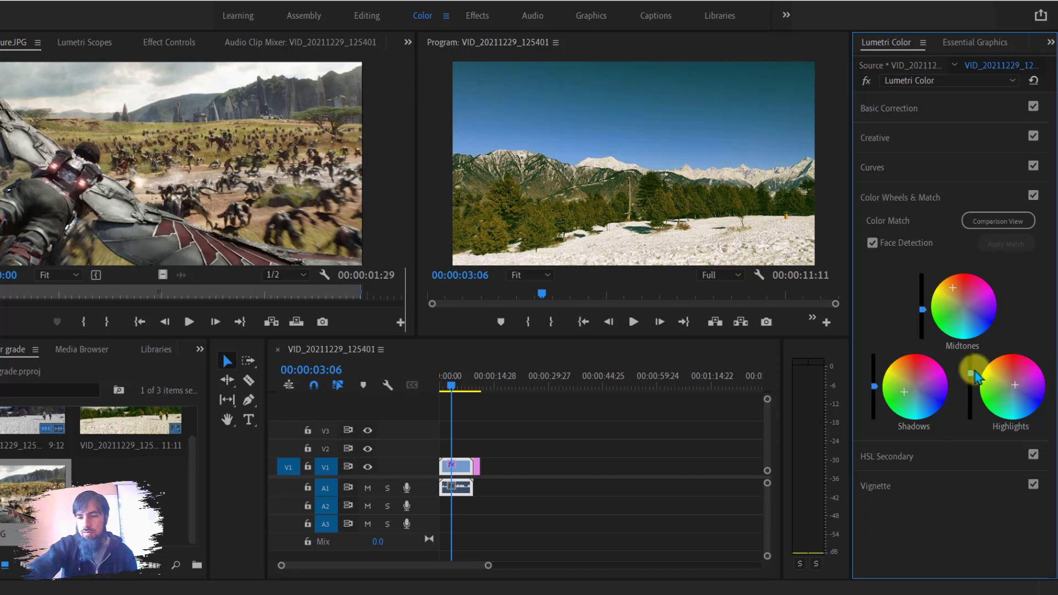
mouse_move(972, 373)
mouse_down()
mouse_move(969, 419)
mouse_move(975, 384)
mouse_up()
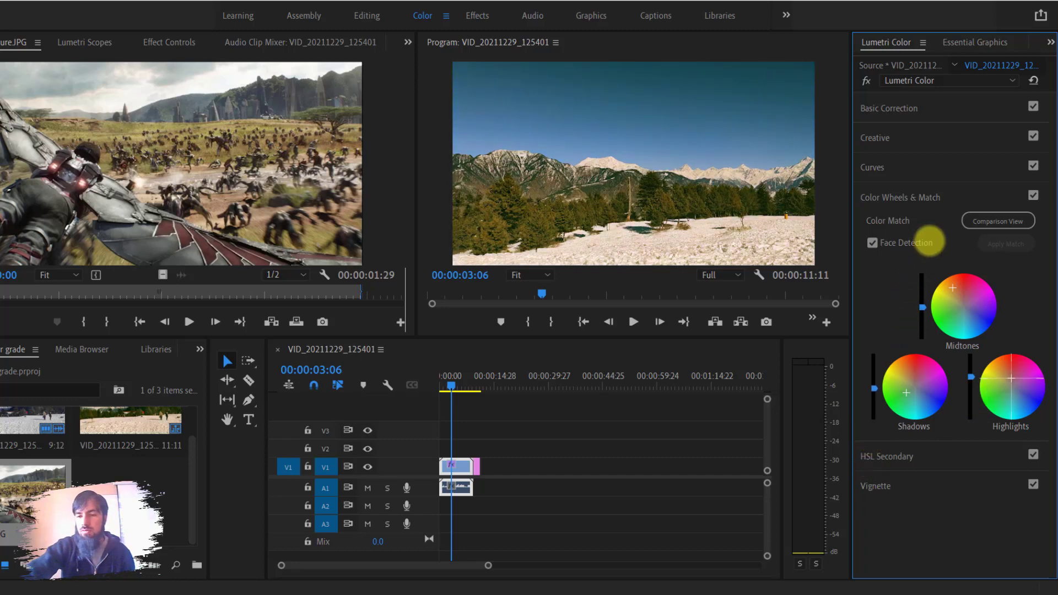
click(935, 229)
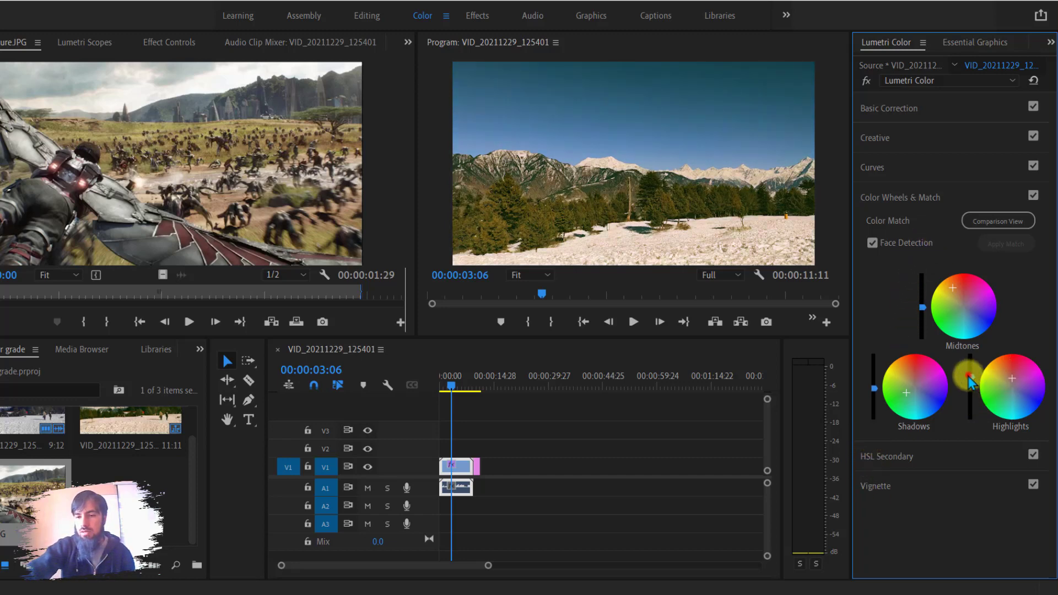
drag(970, 380, 984, 430)
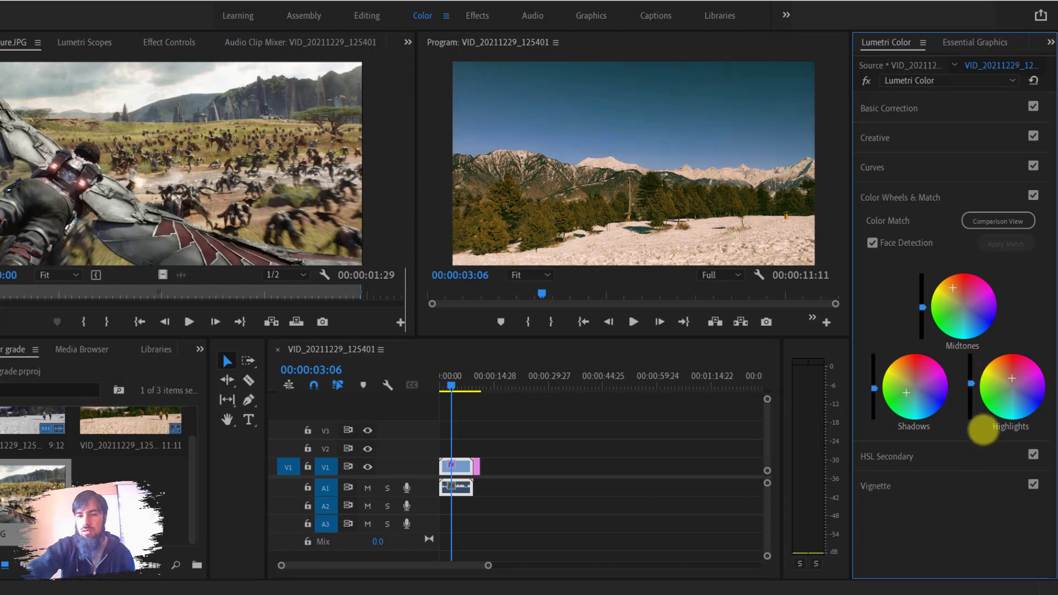
drag(922, 307, 922, 301)
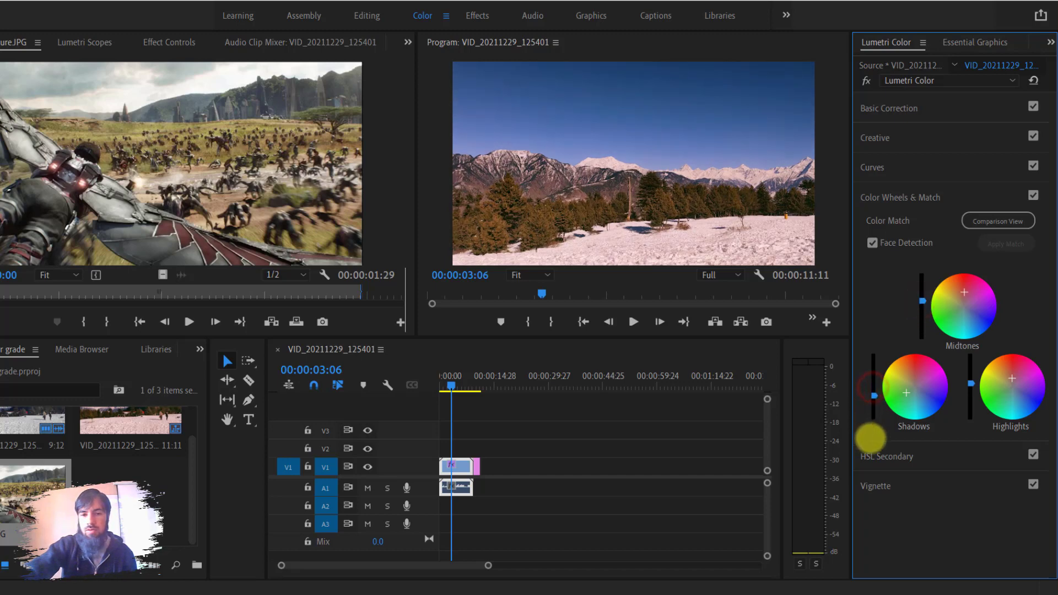
drag(907, 395, 874, 406)
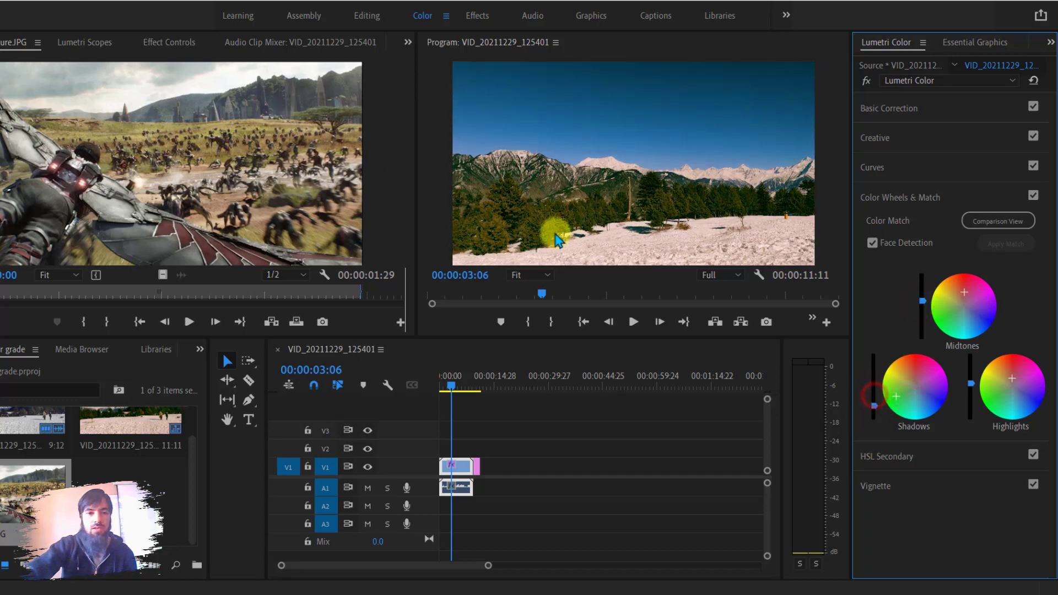
- Delete all video and audio clips from the sequence
click(896, 194)
click(890, 226)
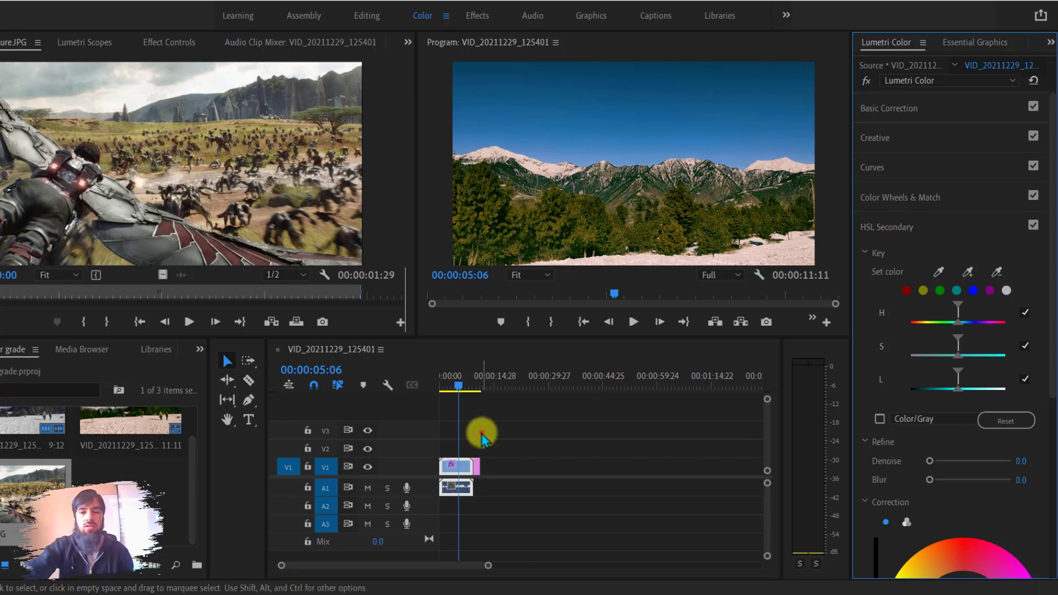
drag(482, 433, 437, 491)
key(Delete)
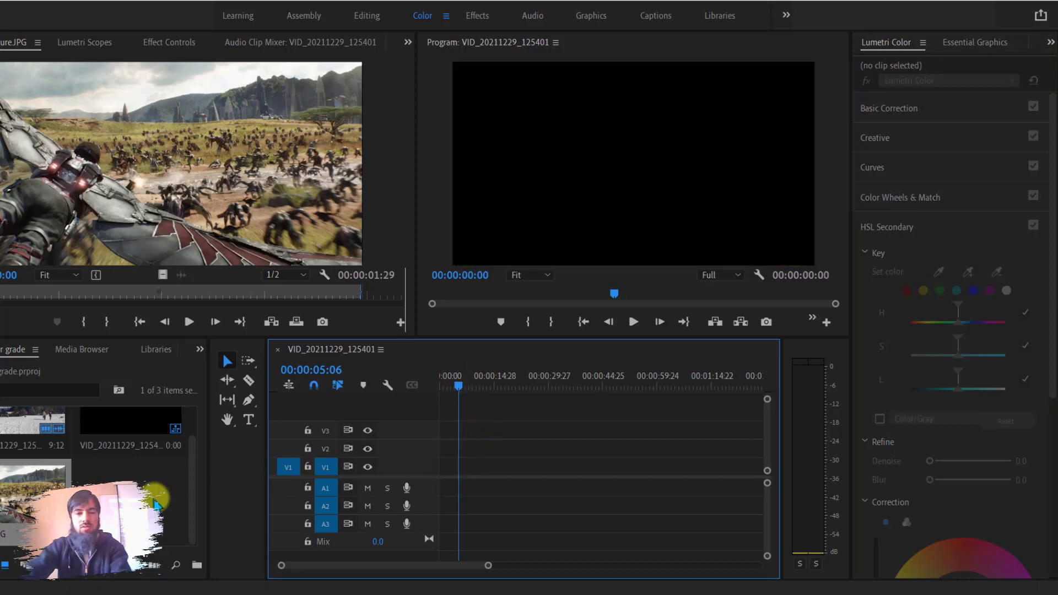
- Delete every item, including the sequence, from the project
click(137, 468)
key(ctrl+a)
key(Delete)
- Carry cleanin_macro_zoom.mp4 from File Explorer toward Premiere Pro
double_click(137, 468)
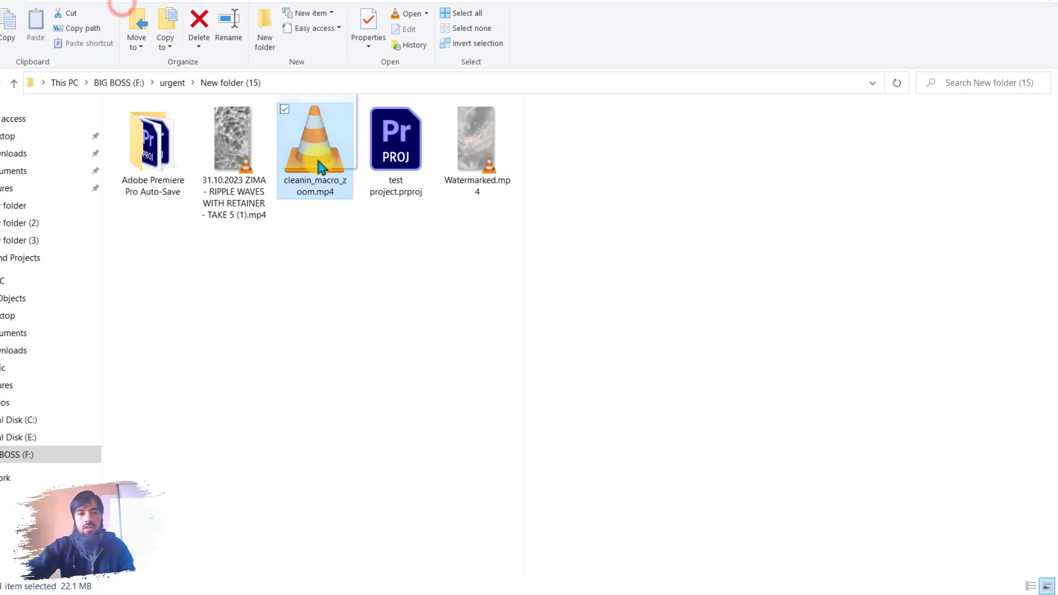
mouse_move(318, 155)
mouse_down()
mouse_move(317, 195)
mouse_move(404, 279)
mouse_up()
key(alt+Tab)
key(alt+Tab)
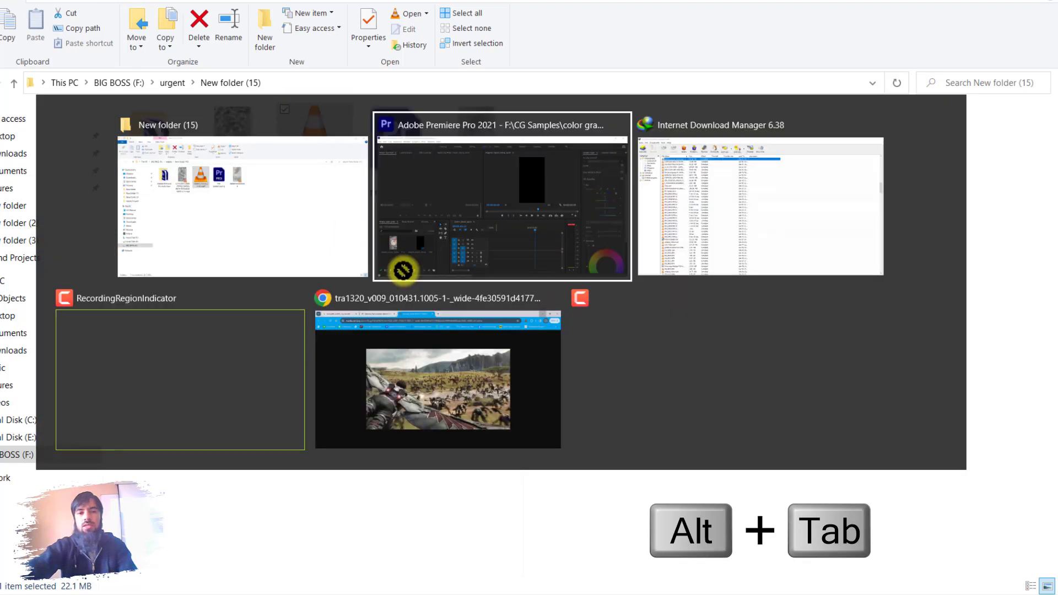
key(alt+Tab)
key(alt+Tab)
key(alt+Tab)
key(alt+Tab)
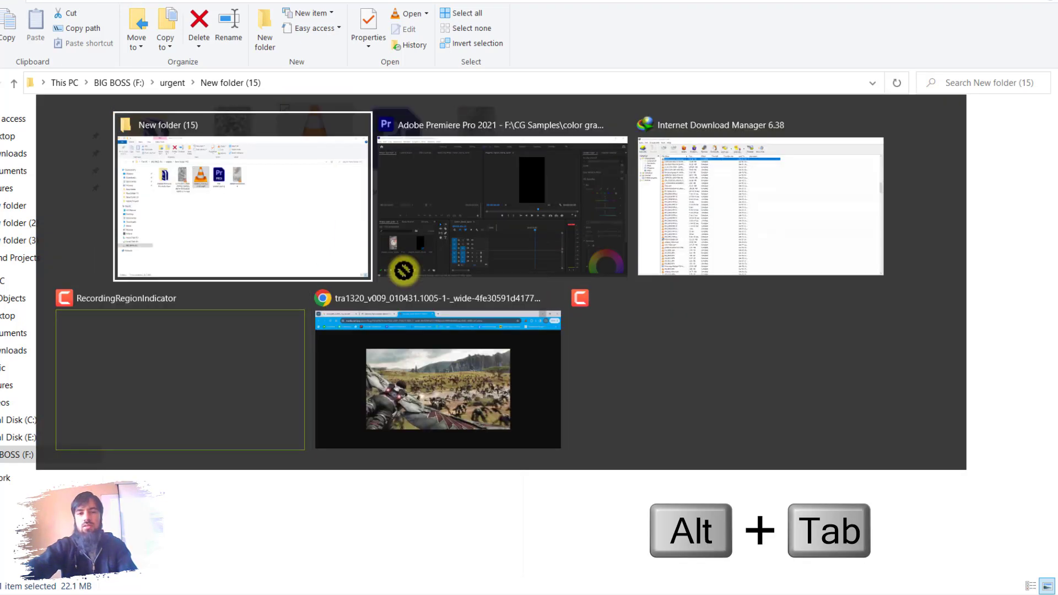
key(alt+Tab)
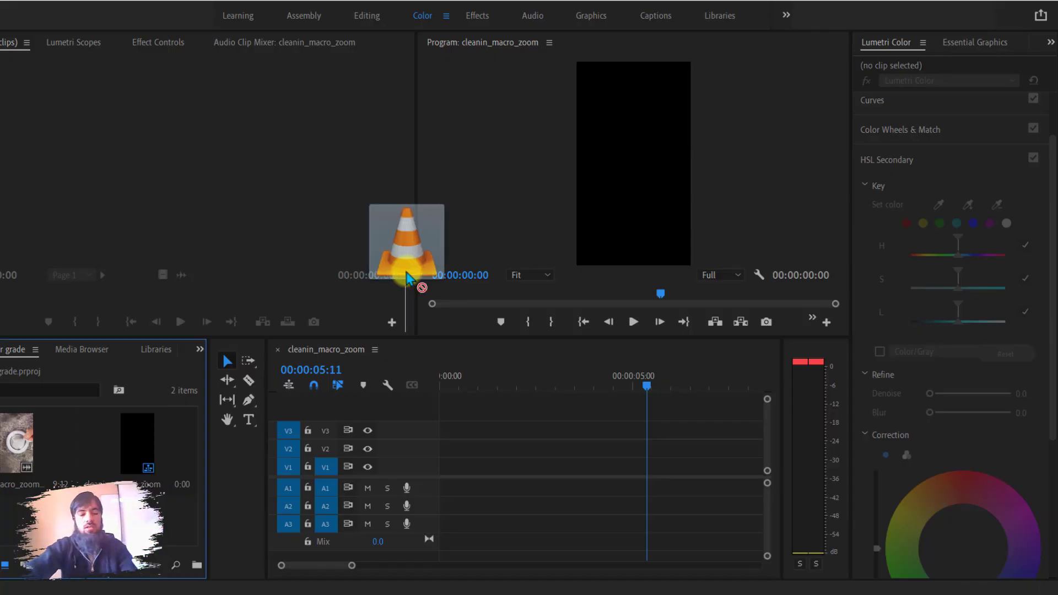
- Drop cleanin_macro_zoom.mp4 into the Premiere Pro project
key(alt+Tab)
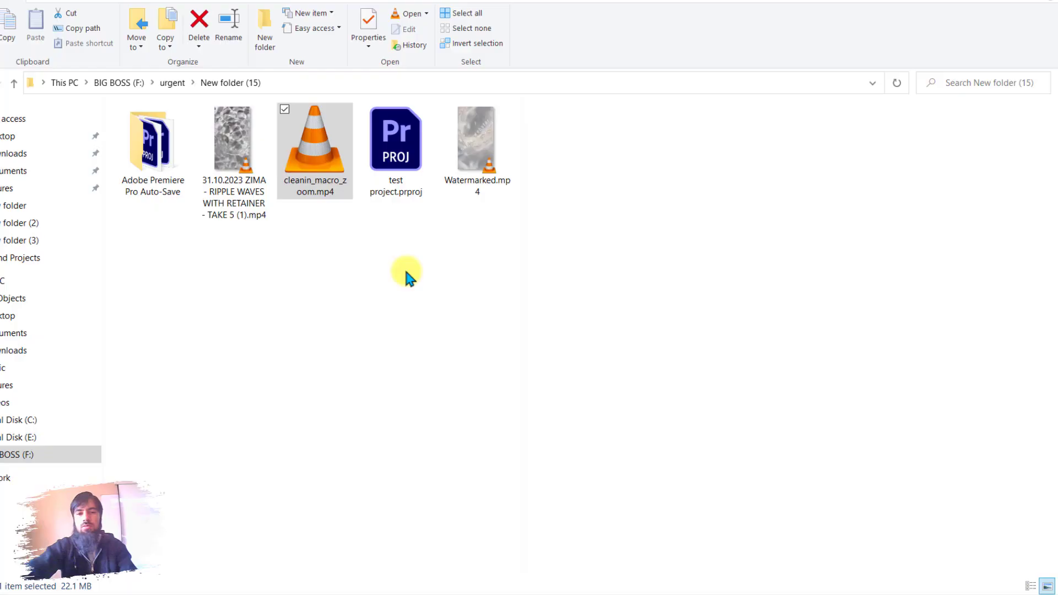
key(alt+Tab)
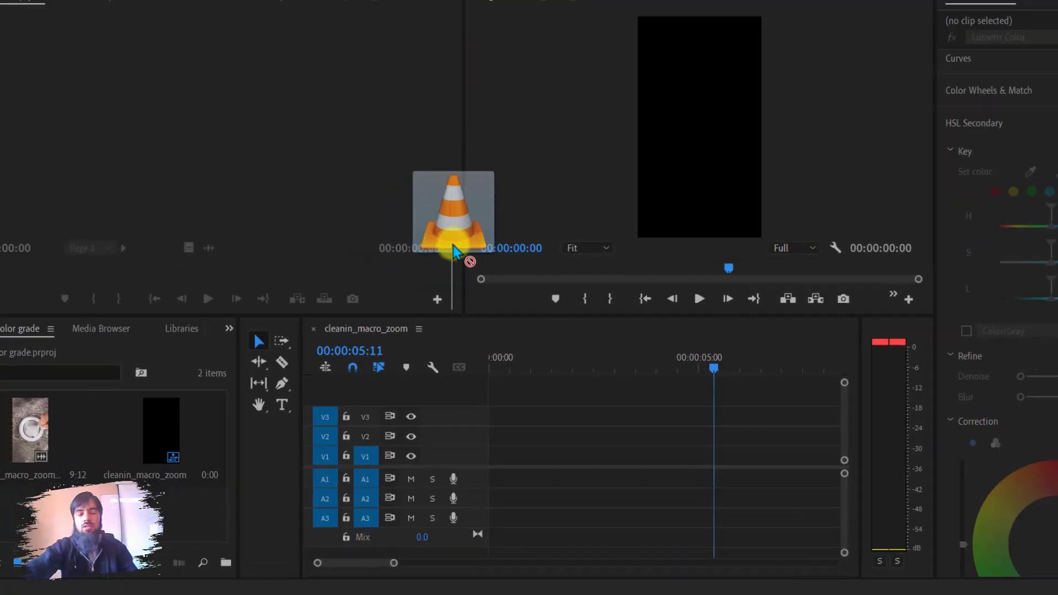
drag(408, 278, 208, 491)
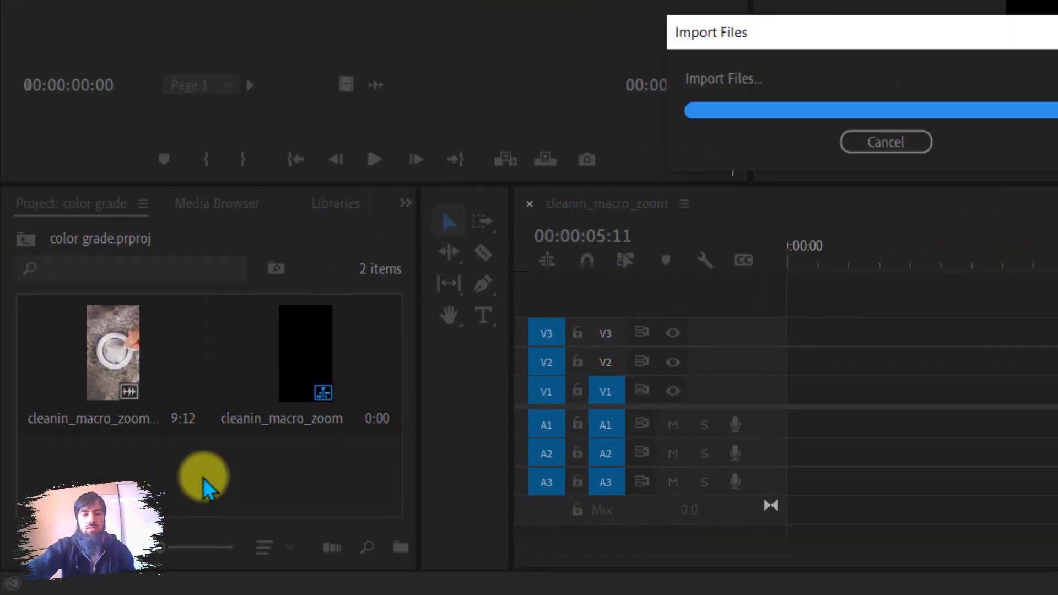
- Preview the macro clip in the Source monitor, scrubbing and playing through it
double_click(117, 452)
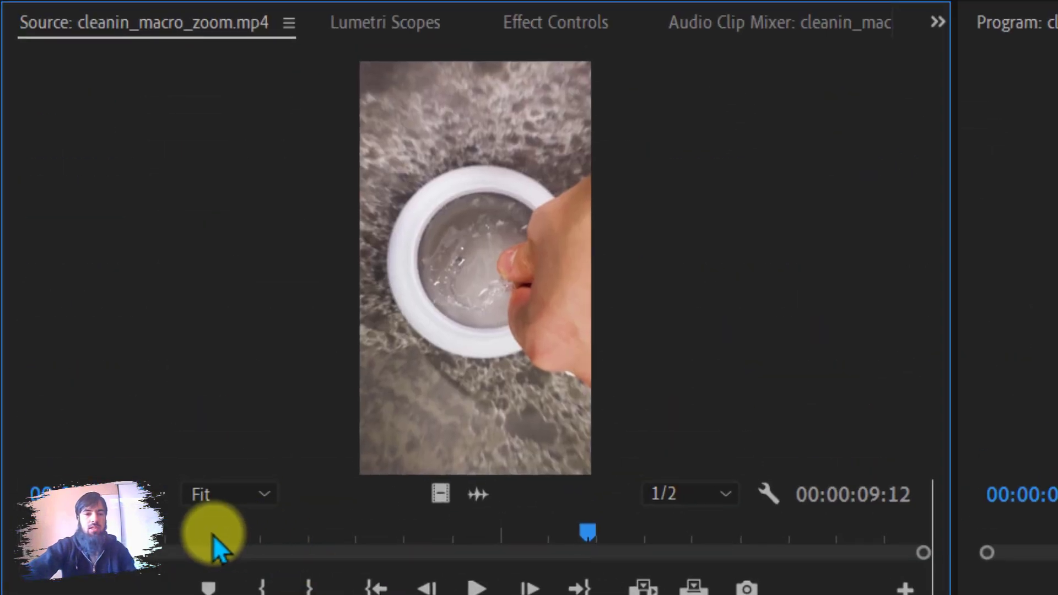
click(202, 533)
key(space)
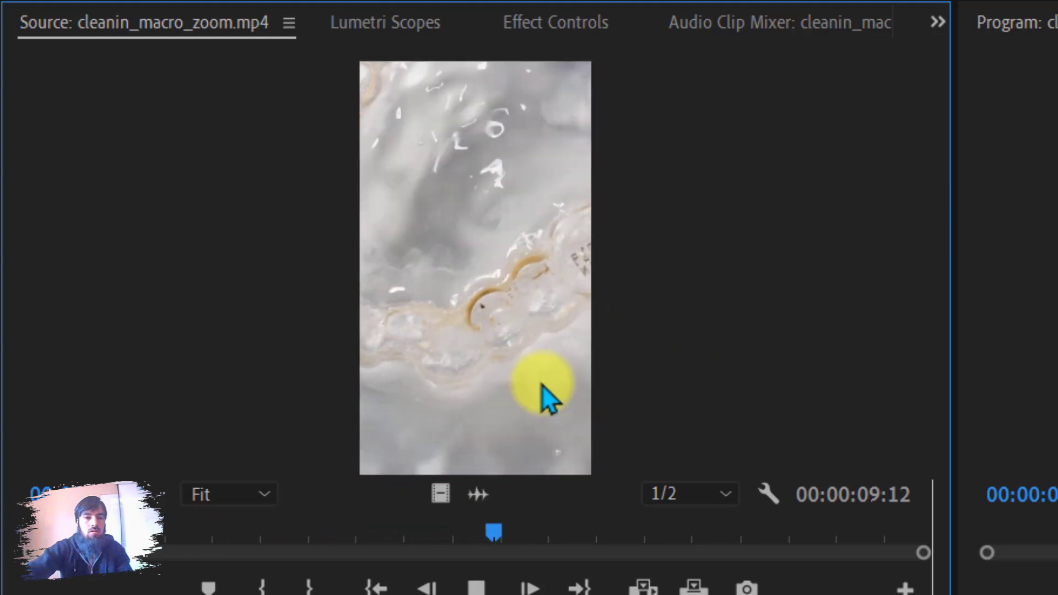
mouse_move(426, 539)
mouse_down()
mouse_move(336, 541)
mouse_move(498, 535)
mouse_move(418, 532)
mouse_up()
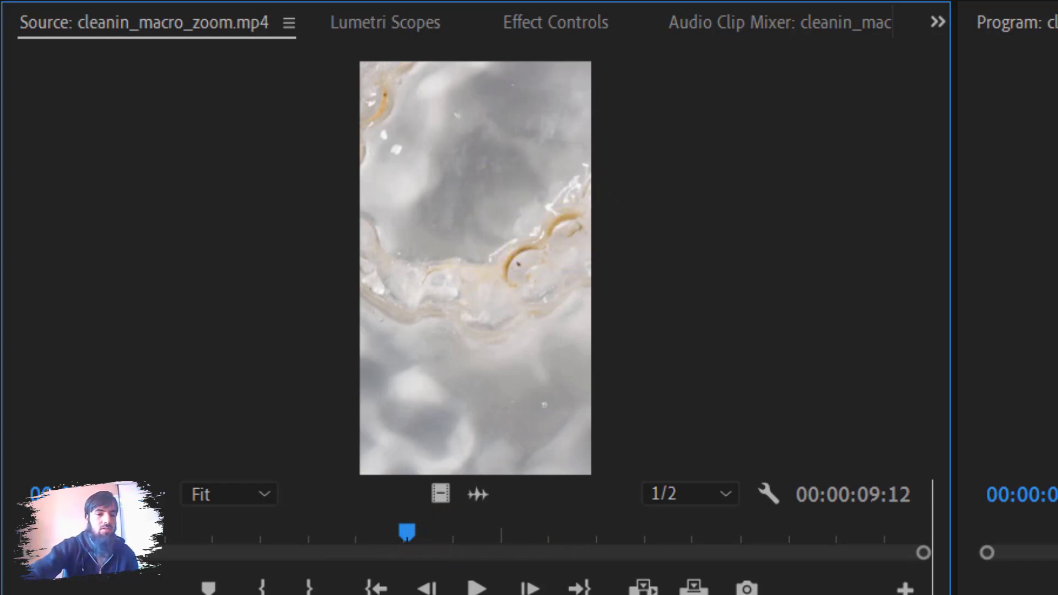
click(401, 532)
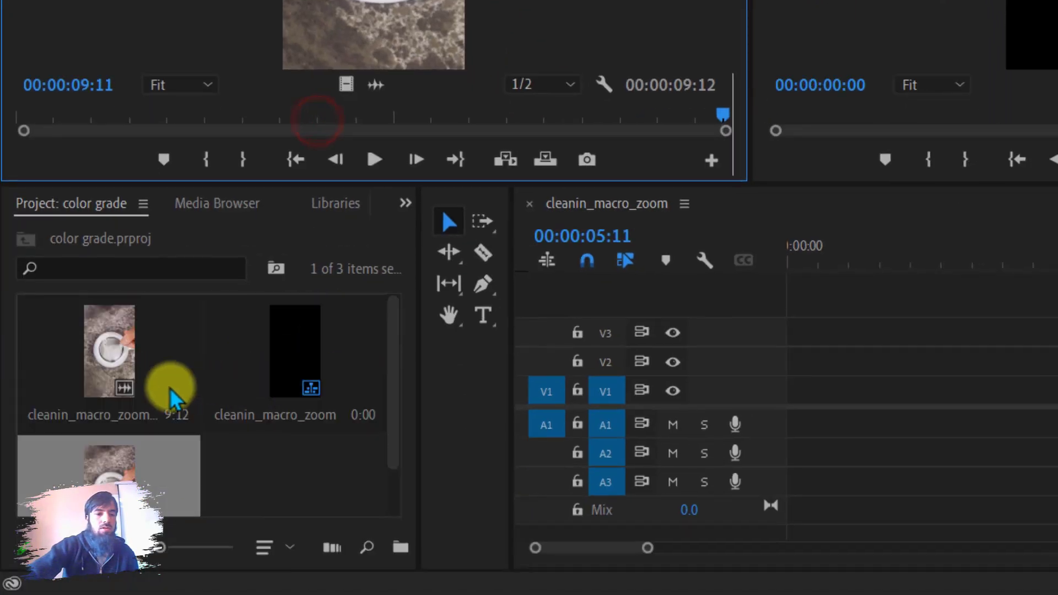
click(138, 364)
click(374, 159)
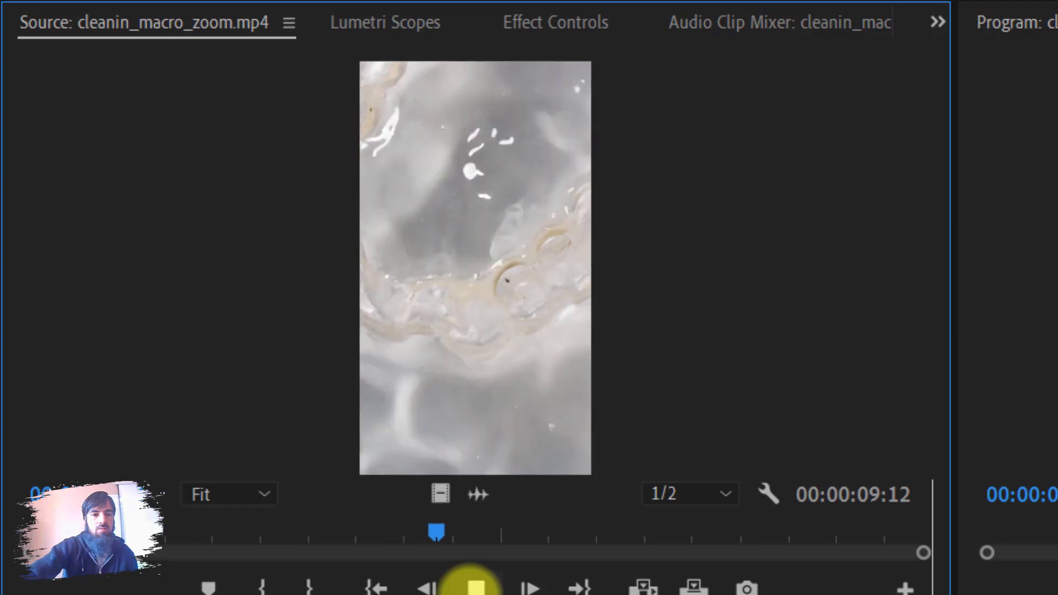
click(469, 586)
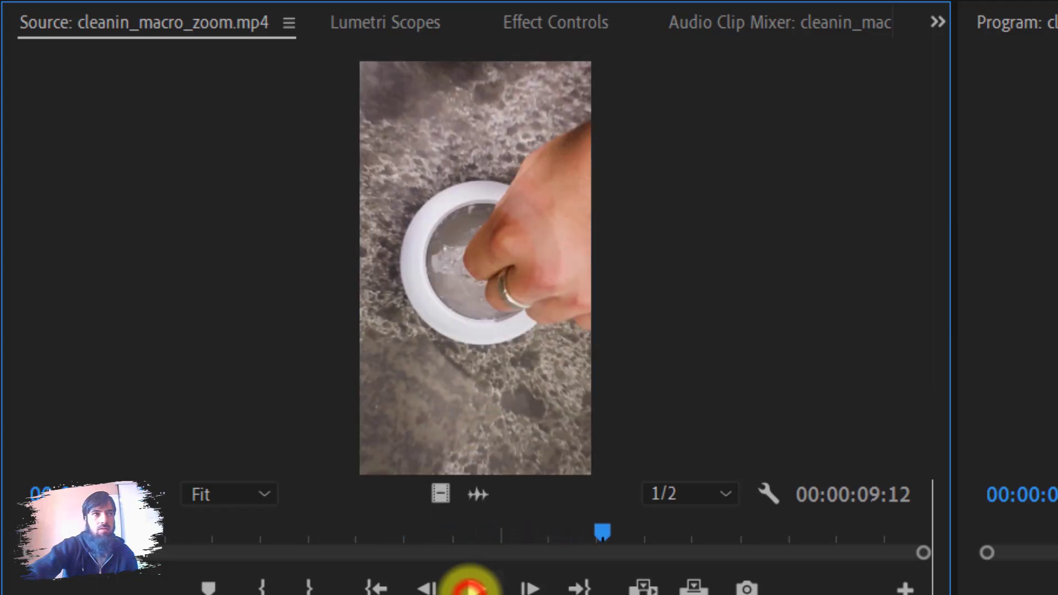
click(477, 588)
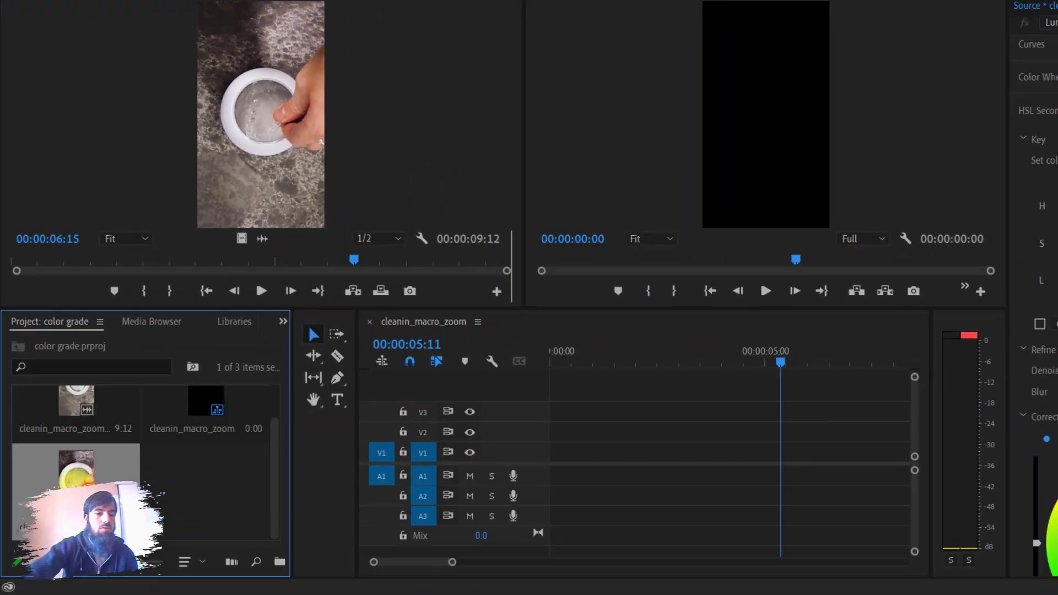
- Place the macro clip on V1 of the cleanin_macro_zoom sequence and zoom in
drag(77, 475, 579, 484)
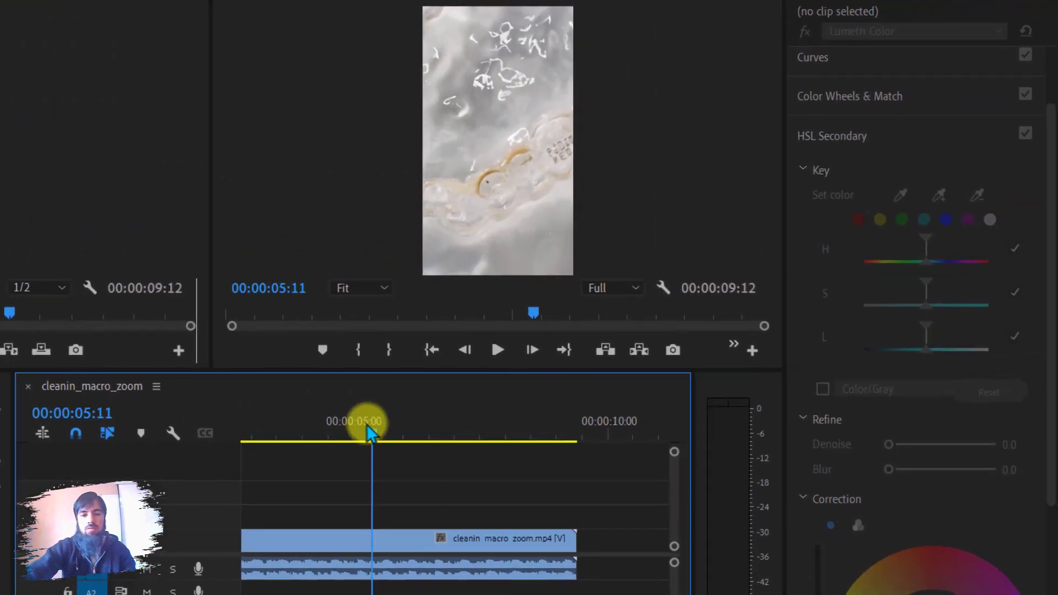
drag(653, 351, 568, 368)
drag(263, 441, 367, 441)
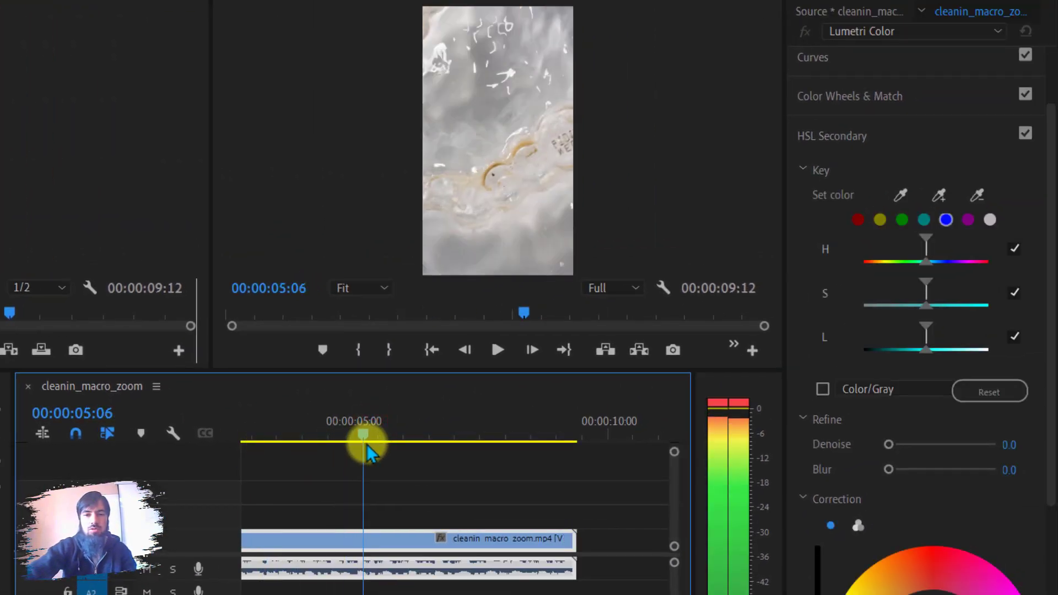
key(=)
- Split the clip with the Razor tool at 3:23 and 5:21
drag(452, 433, 409, 439)
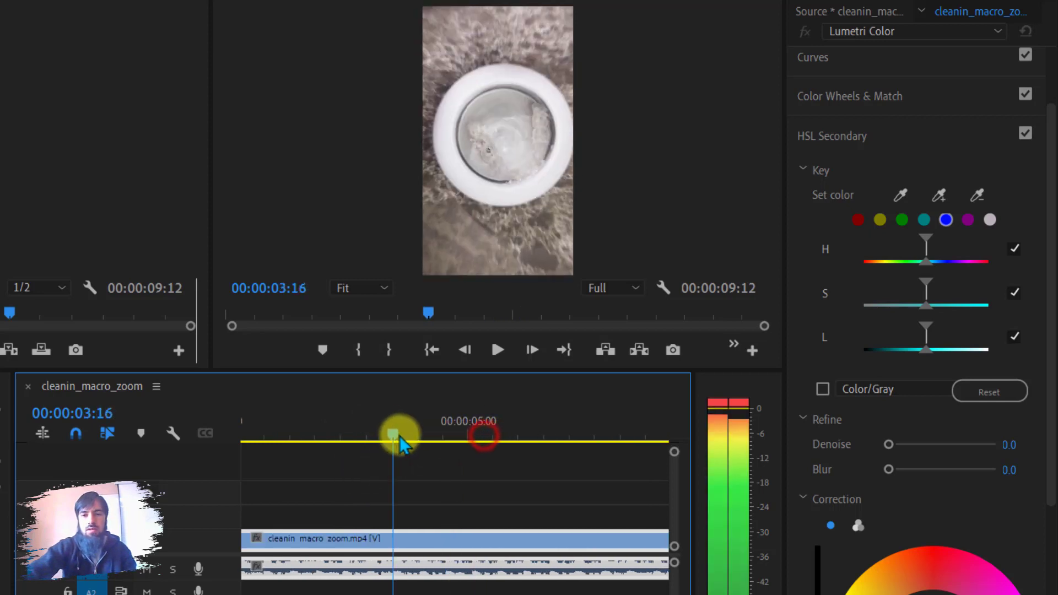
click(409, 538)
click(410, 538)
key(minus)
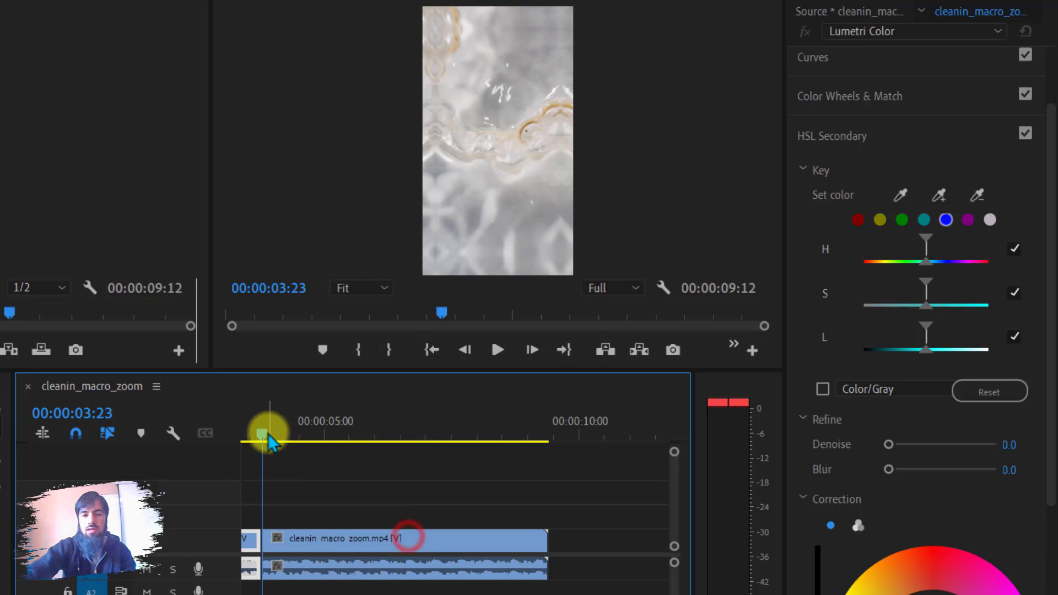
drag(270, 441, 363, 454)
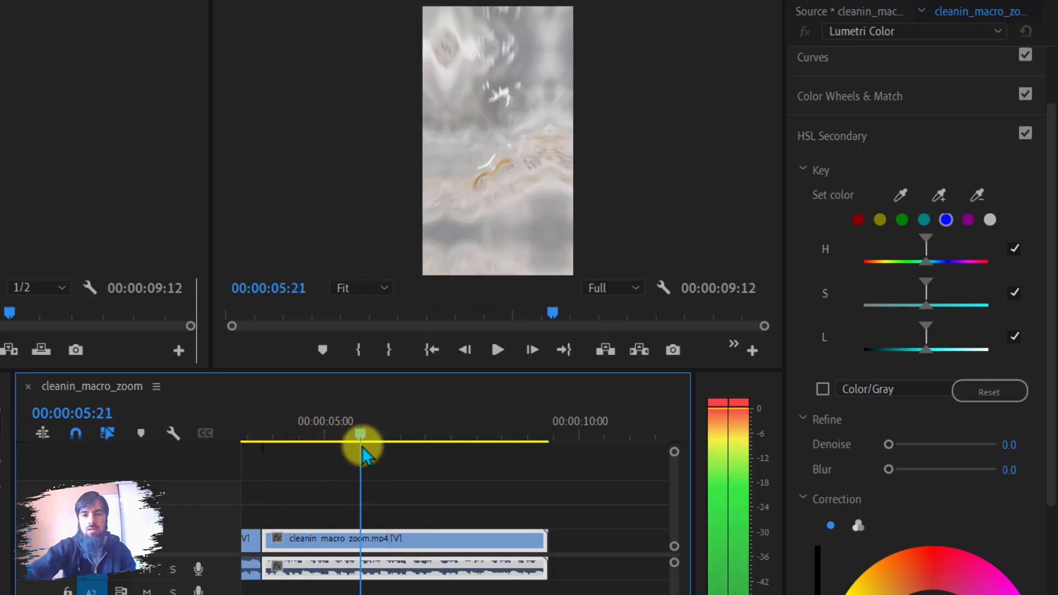
click(359, 538)
drag(354, 441, 314, 441)
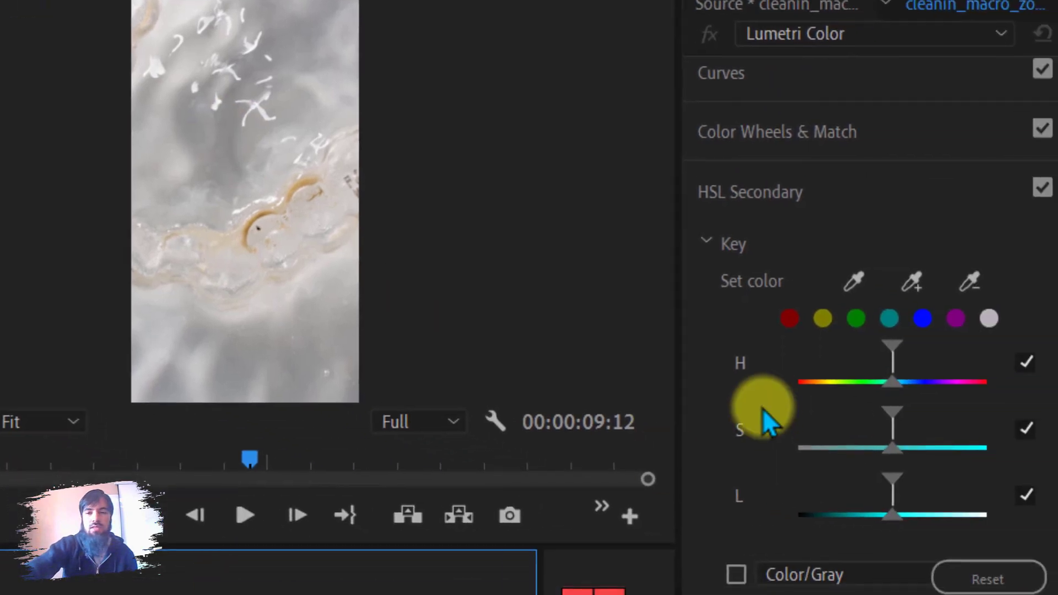
- Sample the brownish stain colour for the HSL key and show it as Color/Gray
click(856, 286)
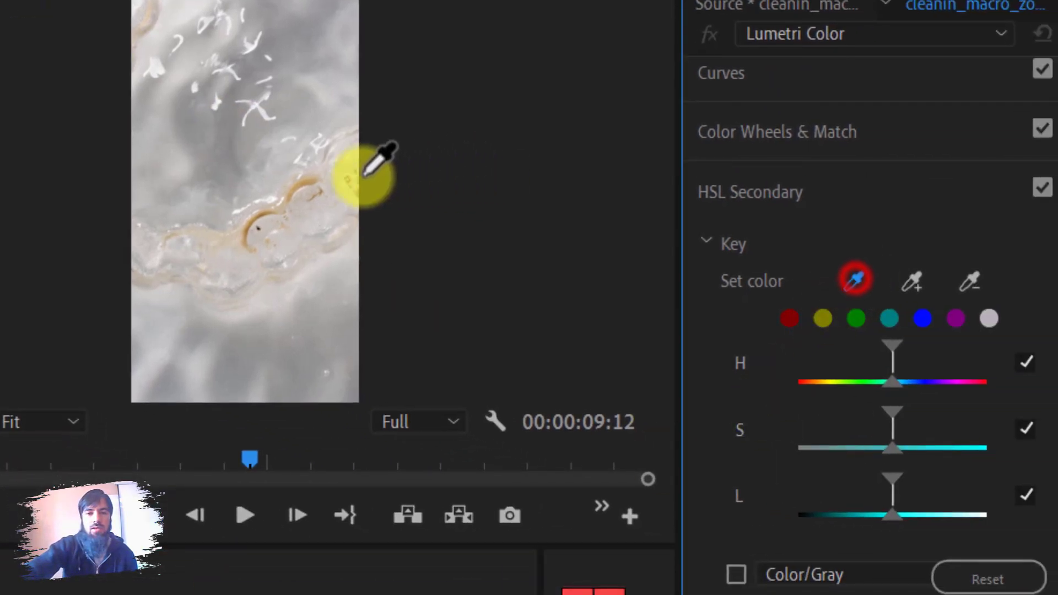
click(303, 183)
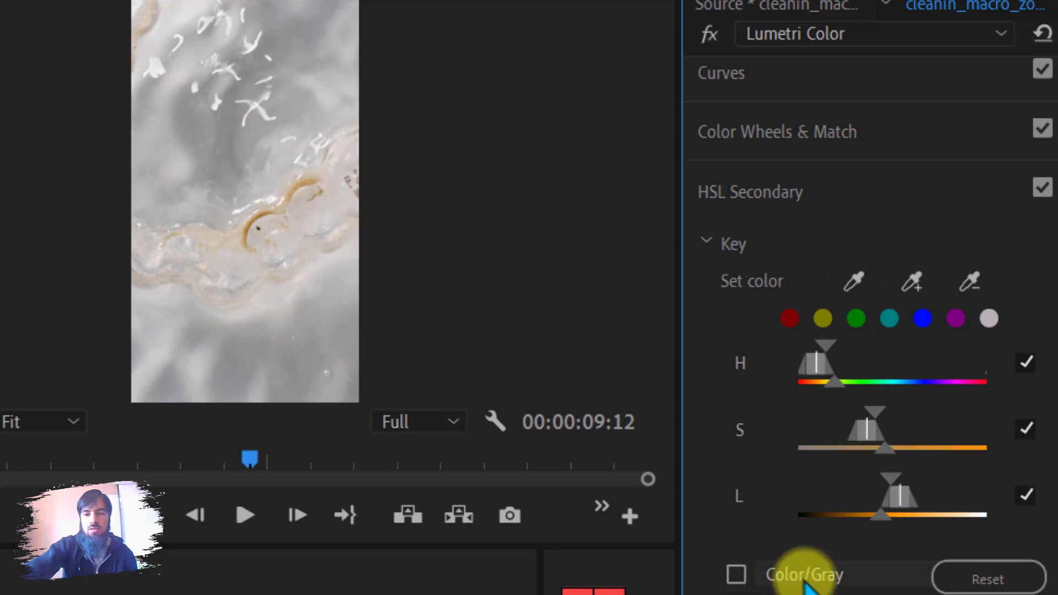
click(737, 575)
click(737, 575)
click(737, 575)
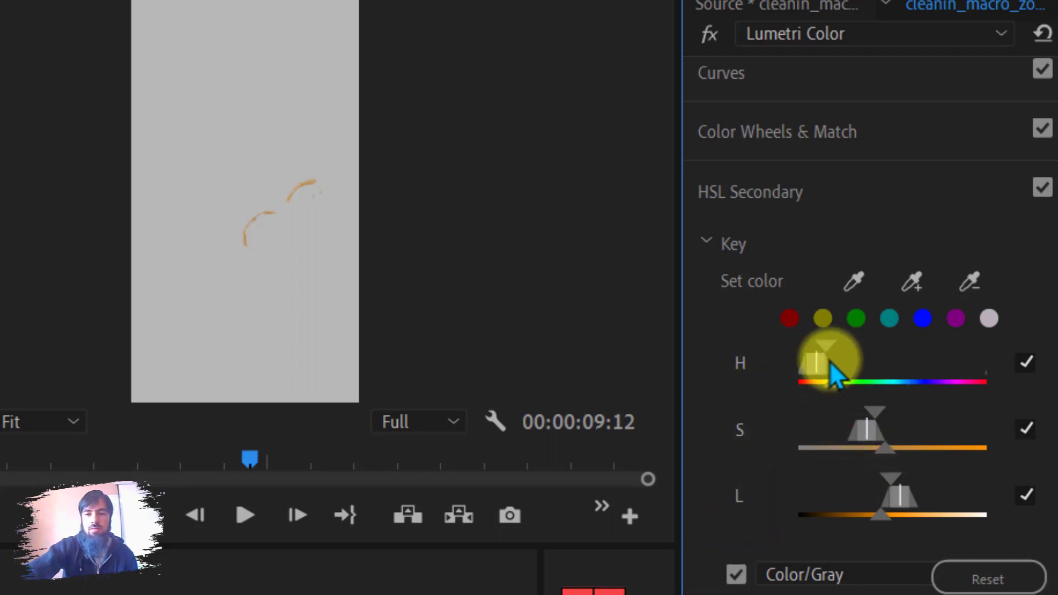
- Refine the key's hue, saturation and luminance ranges to isolate the orange rinse marks
mouse_move(834, 382)
mouse_down()
mouse_move(862, 386)
mouse_move(867, 350)
mouse_move(845, 359)
mouse_up()
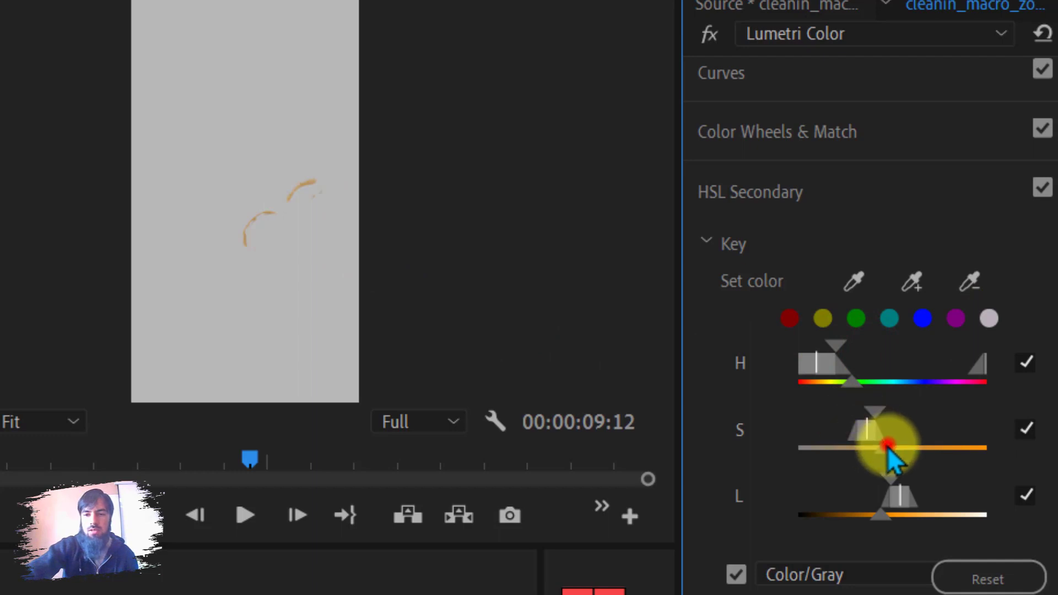
mouse_move(901, 451)
mouse_down()
mouse_move(931, 453)
mouse_move(867, 436)
mouse_up()
click(870, 411)
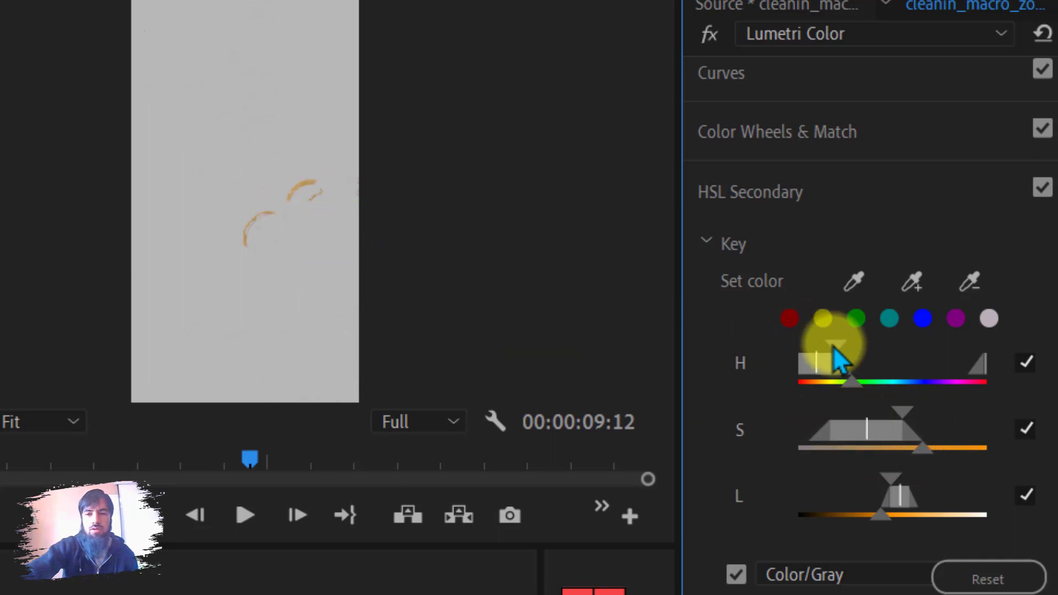
drag(834, 348, 836, 348)
drag(907, 421, 897, 424)
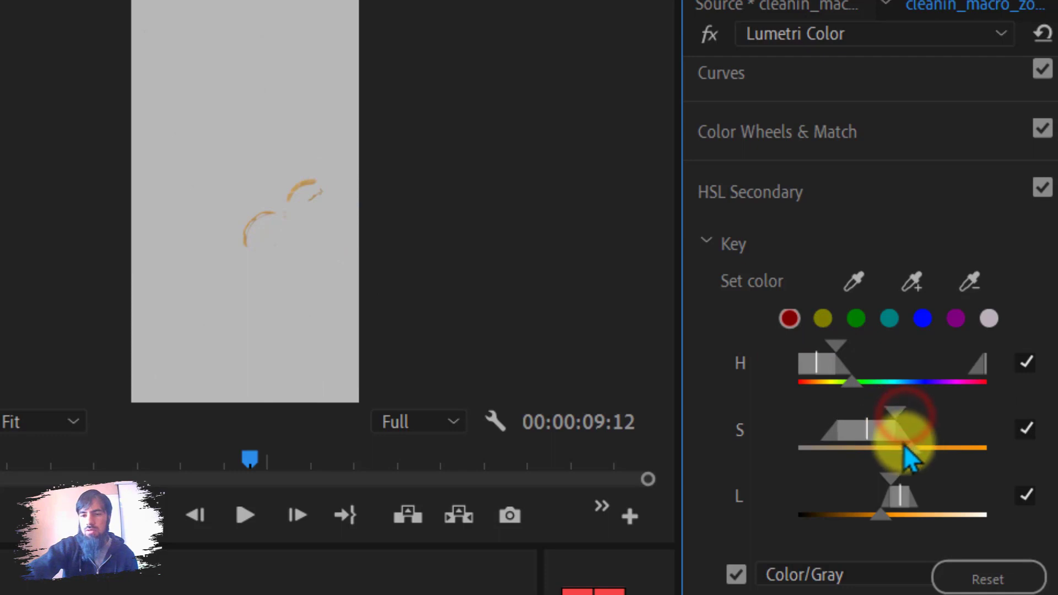
drag(881, 517, 841, 523)
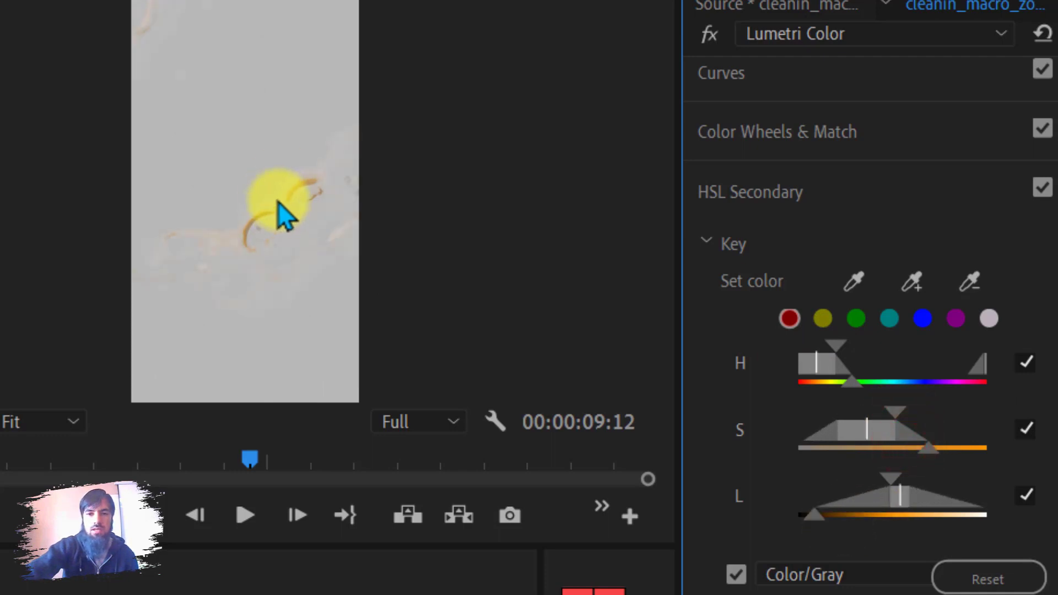
drag(855, 530, 873, 531)
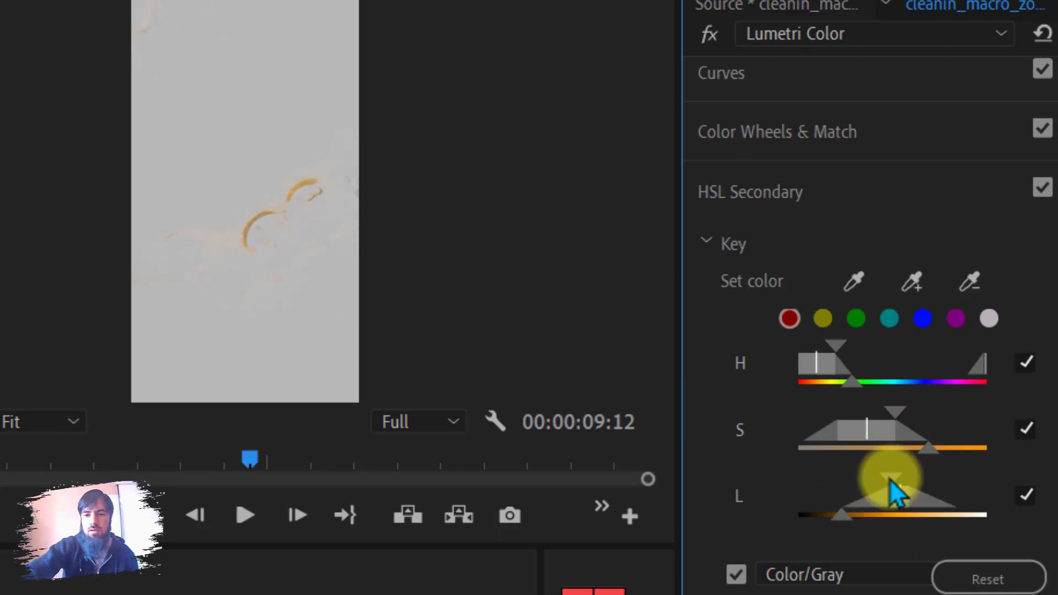
drag(888, 484, 887, 486)
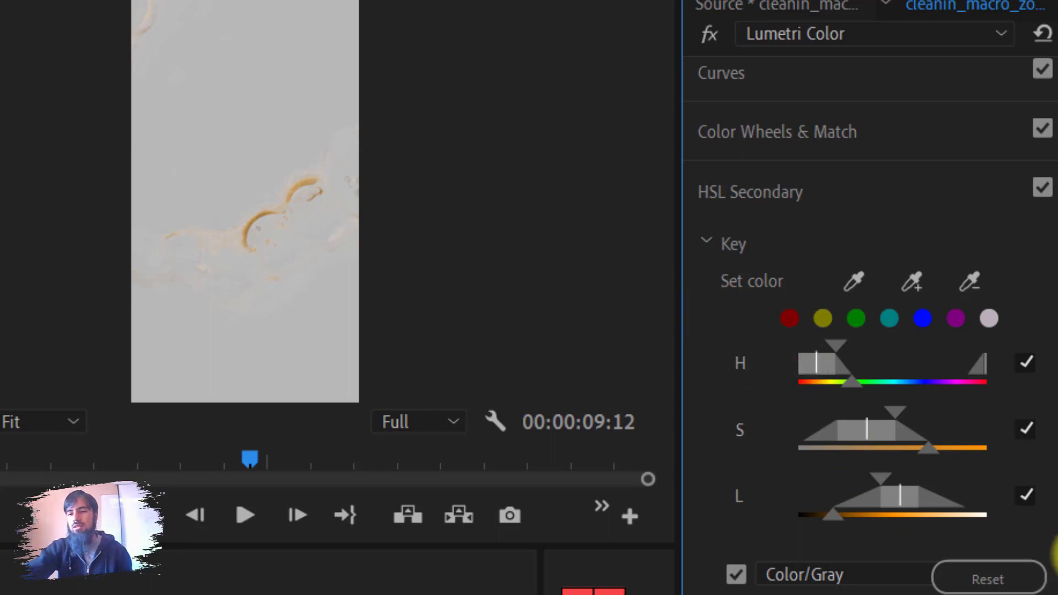
- Raise the secondary correction's saturation to 109.7, add slight sharpening and contrast, and set temperature to -16.8
scroll(1056, 566, down, 2)
scroll(1056, 578, down, 2)
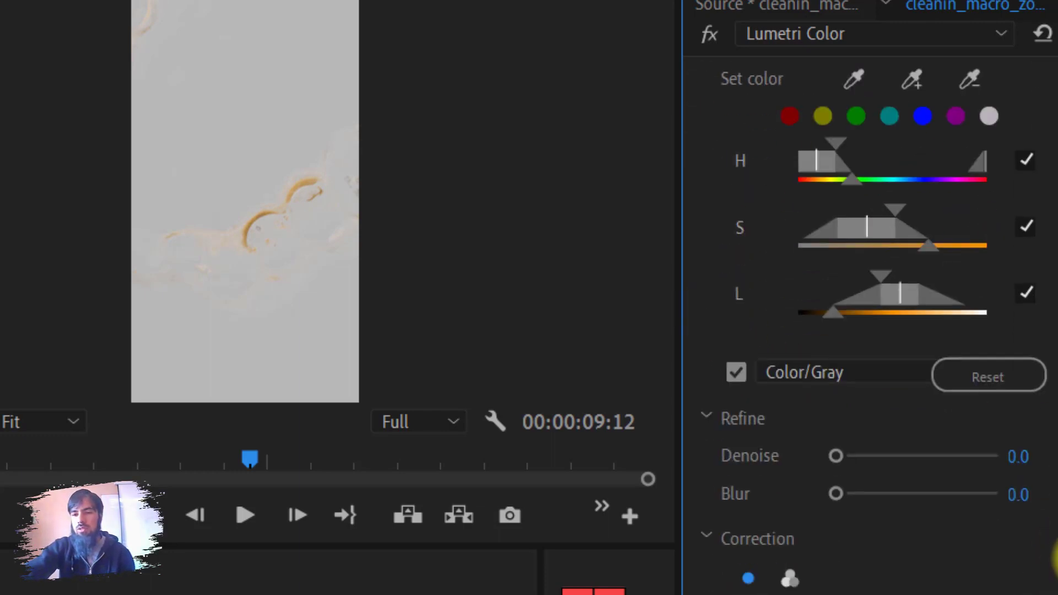
scroll(1056, 557, down, 3)
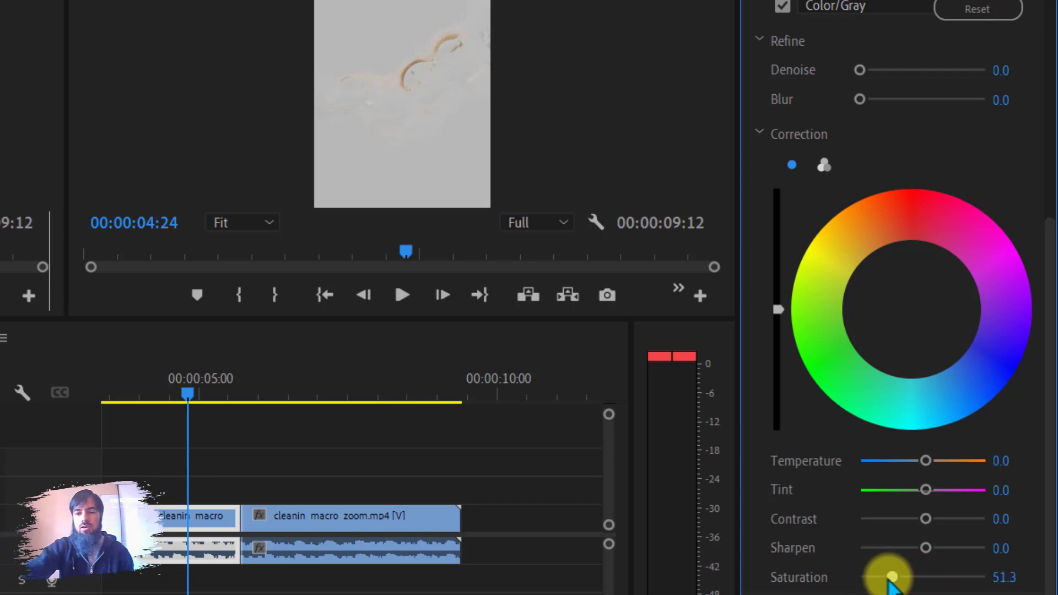
mouse_move(891, 578)
mouse_down()
mouse_move(1030, 587)
mouse_move(909, 586)
mouse_up()
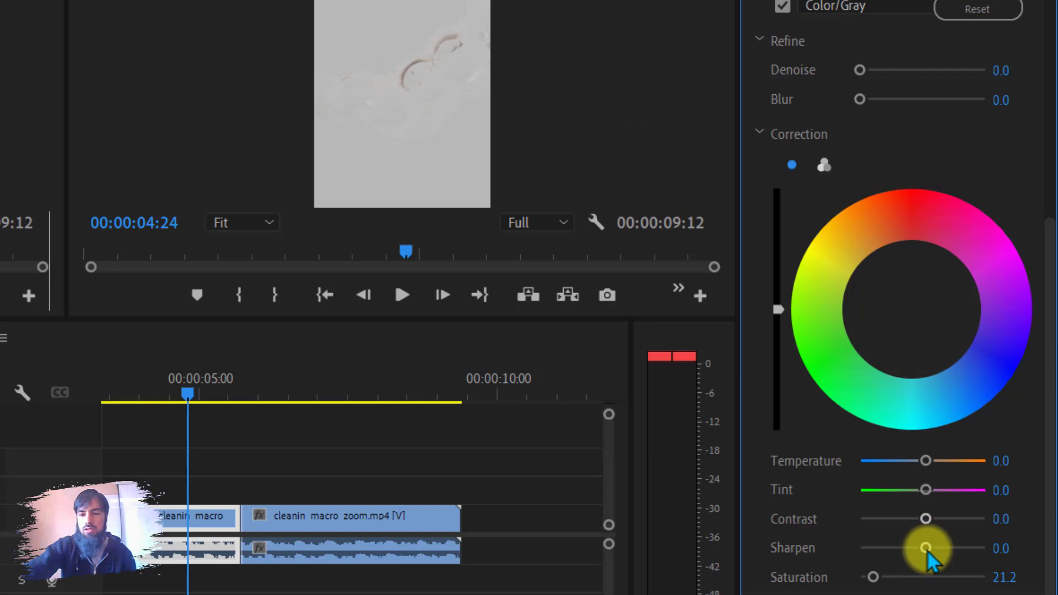
drag(925, 548, 928, 549)
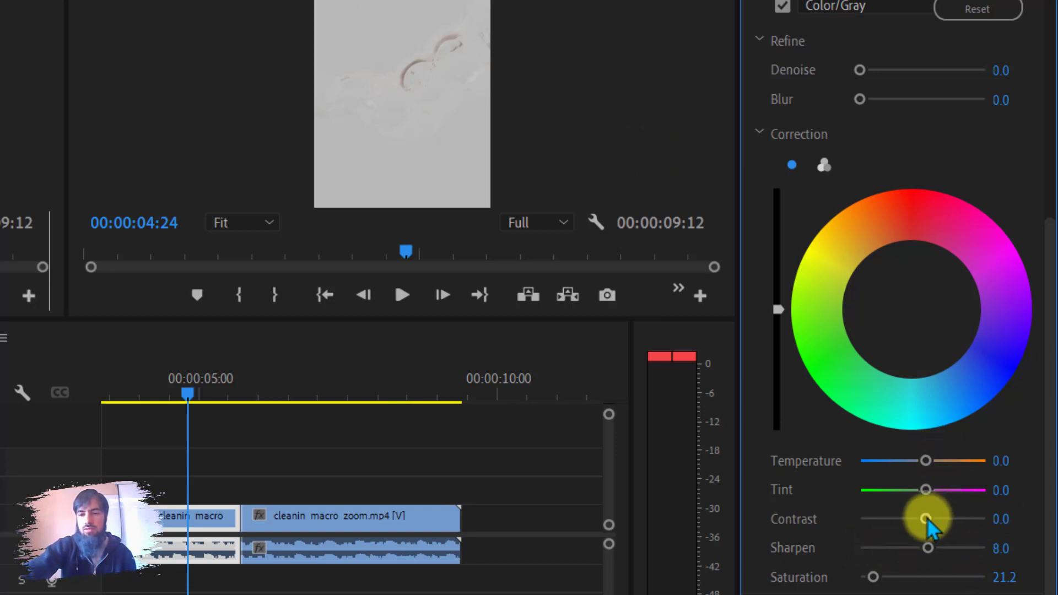
drag(926, 518, 973, 519)
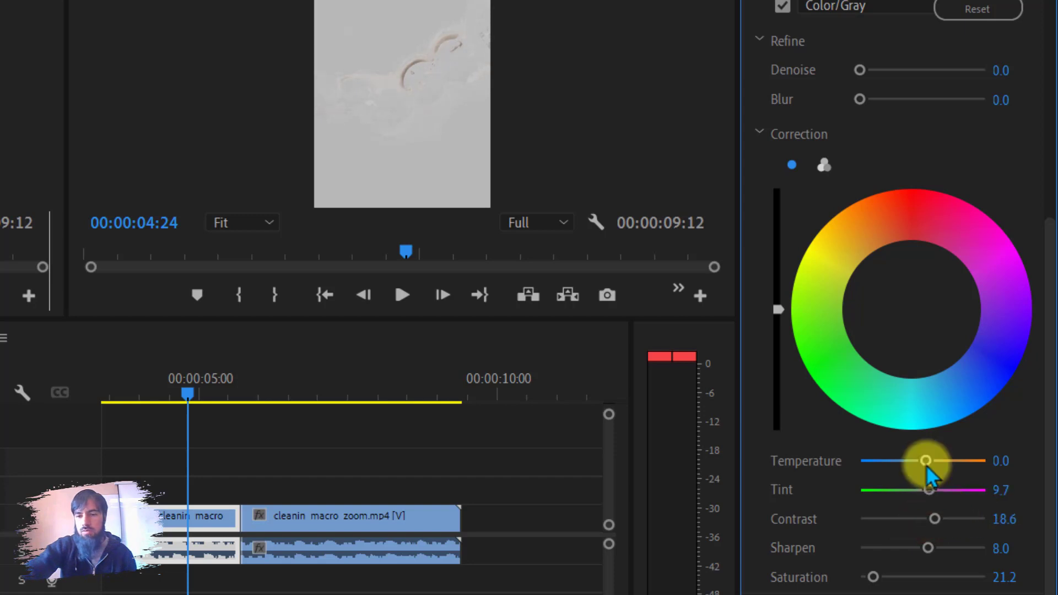
mouse_move(926, 462)
mouse_down()
mouse_move(863, 462)
mouse_move(912, 461)
mouse_up()
drag(873, 577, 933, 577)
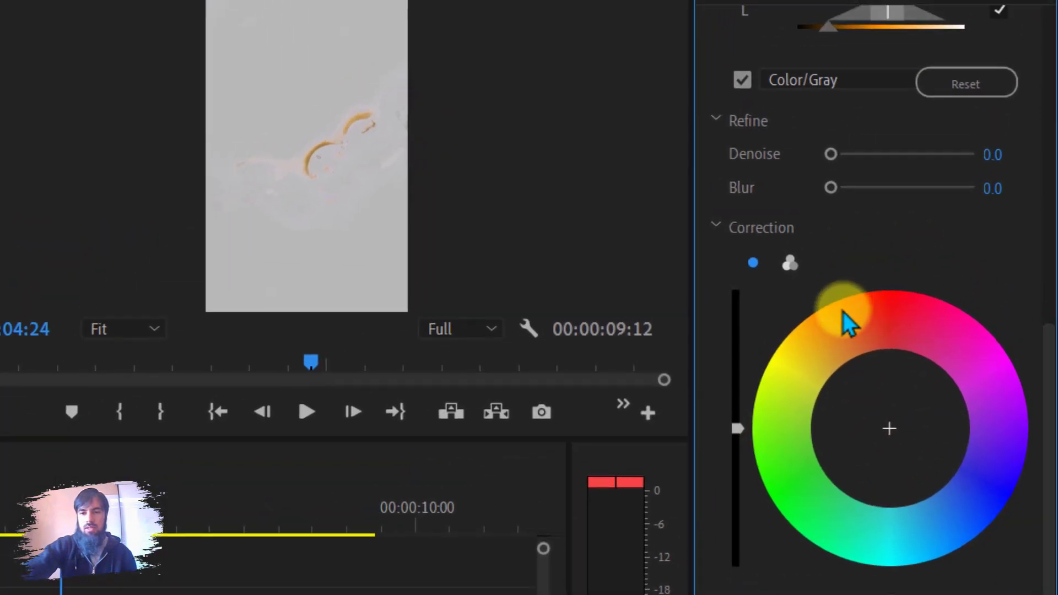
- Push the keyed marks' hue with the colour wheel and raise its luminance
drag(884, 429, 882, 404)
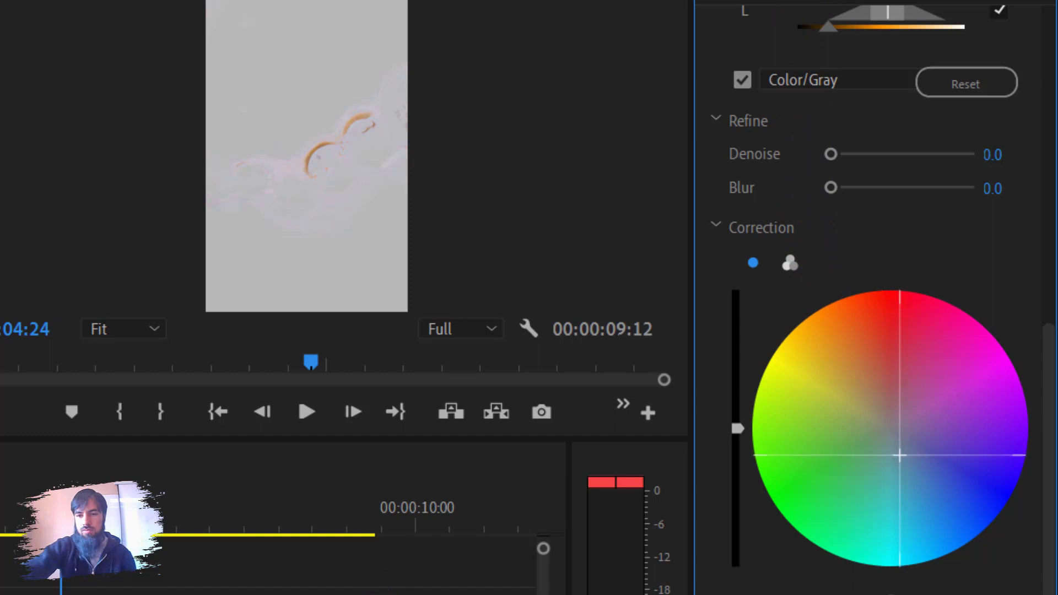
click(650, 411)
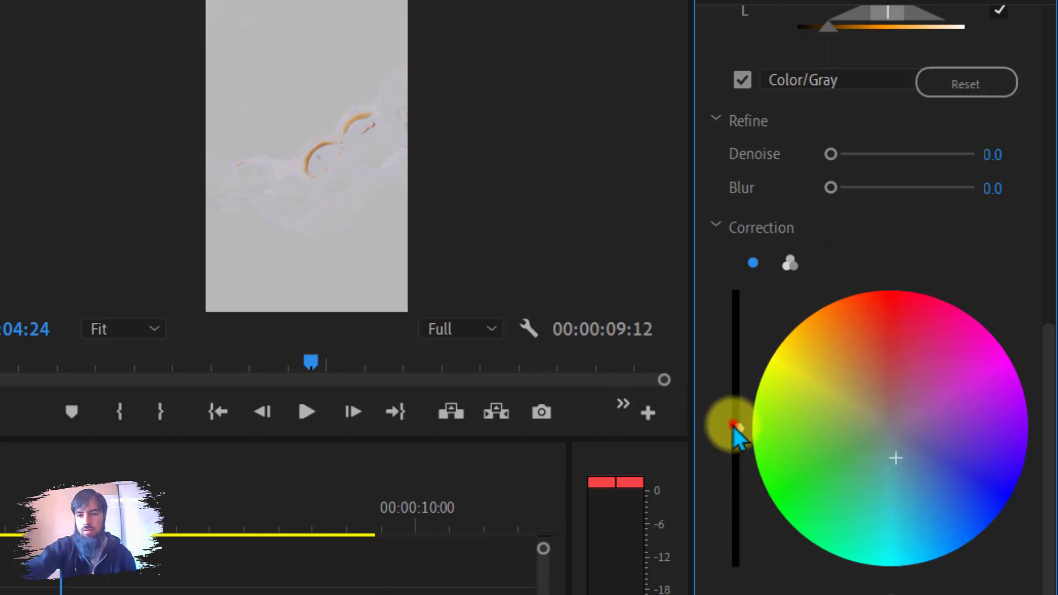
drag(727, 432, 733, 391)
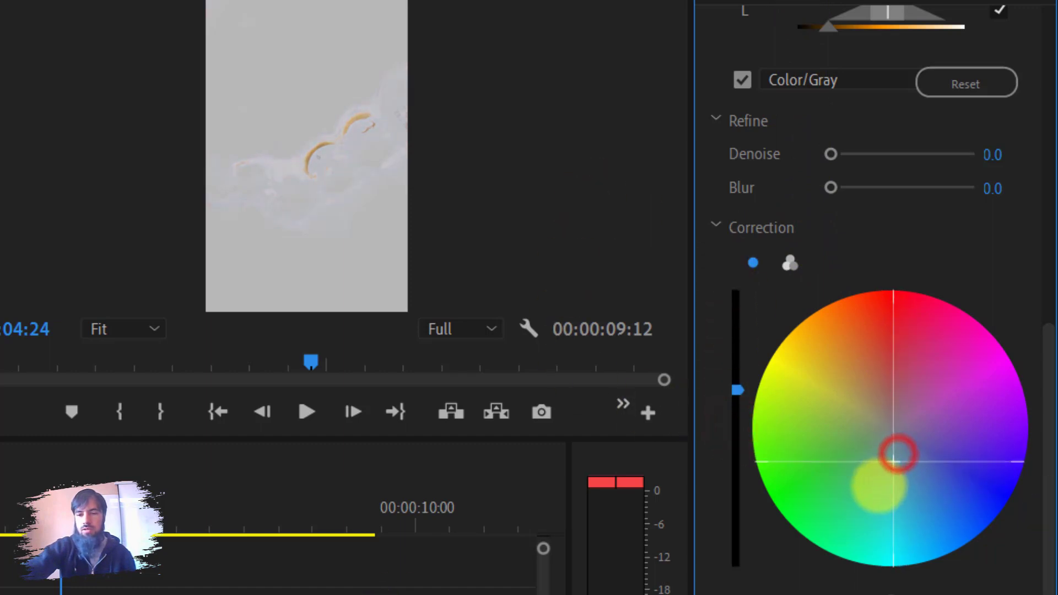
- Brighten the keyed marks further and soften the key with Refine Denoise 12.4 and Blur 14.3
drag(739, 389, 737, 354)
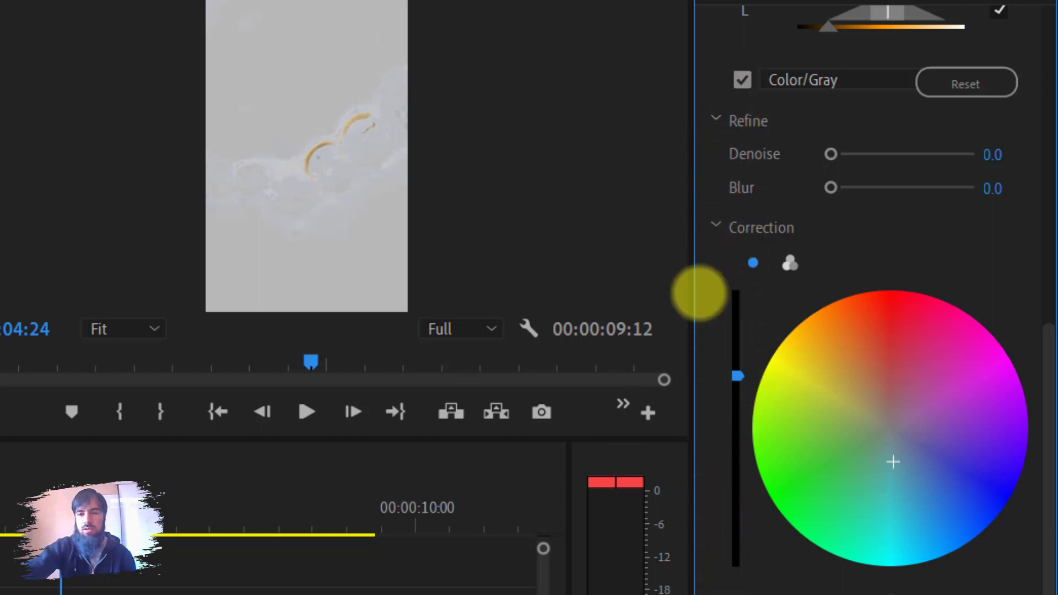
drag(699, 293, 692, 177)
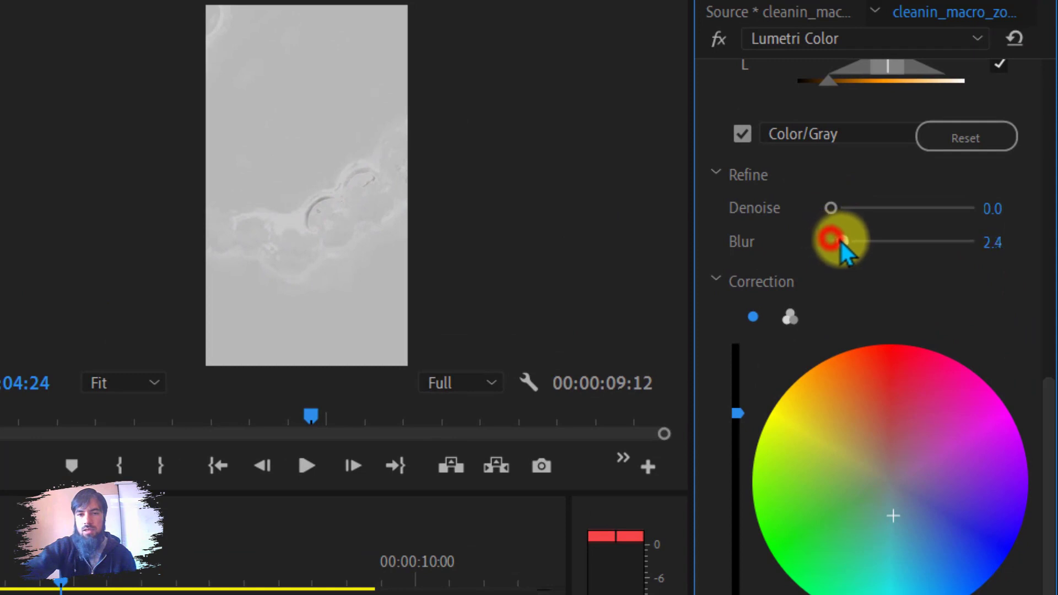
mouse_move(841, 241)
mouse_down()
mouse_move(895, 239)
mouse_move(884, 241)
mouse_up()
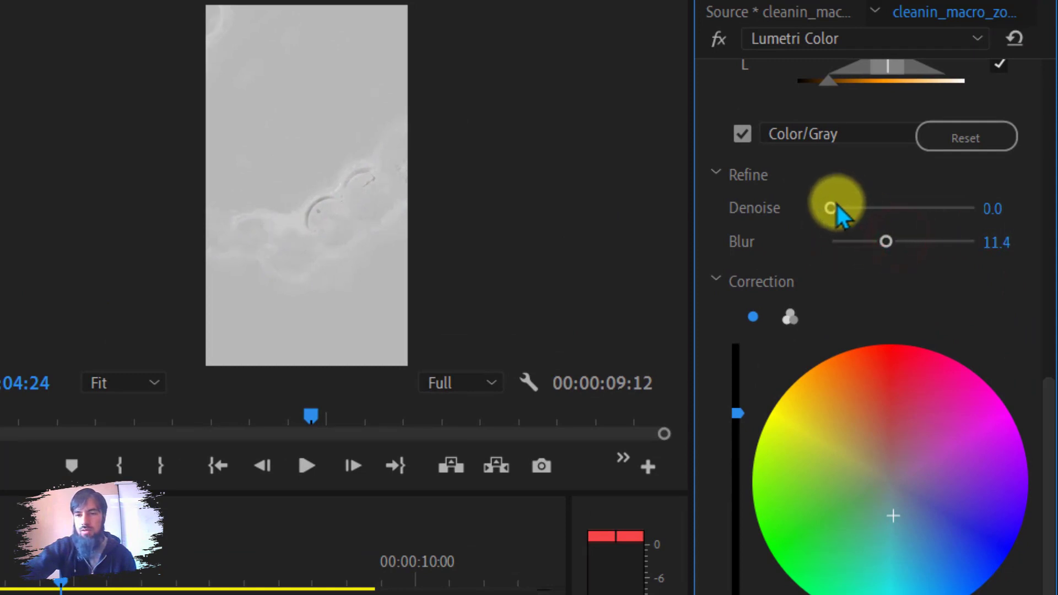
mouse_move(831, 208)
mouse_down()
mouse_move(873, 209)
mouse_move(849, 210)
mouse_up()
drag(886, 241, 900, 241)
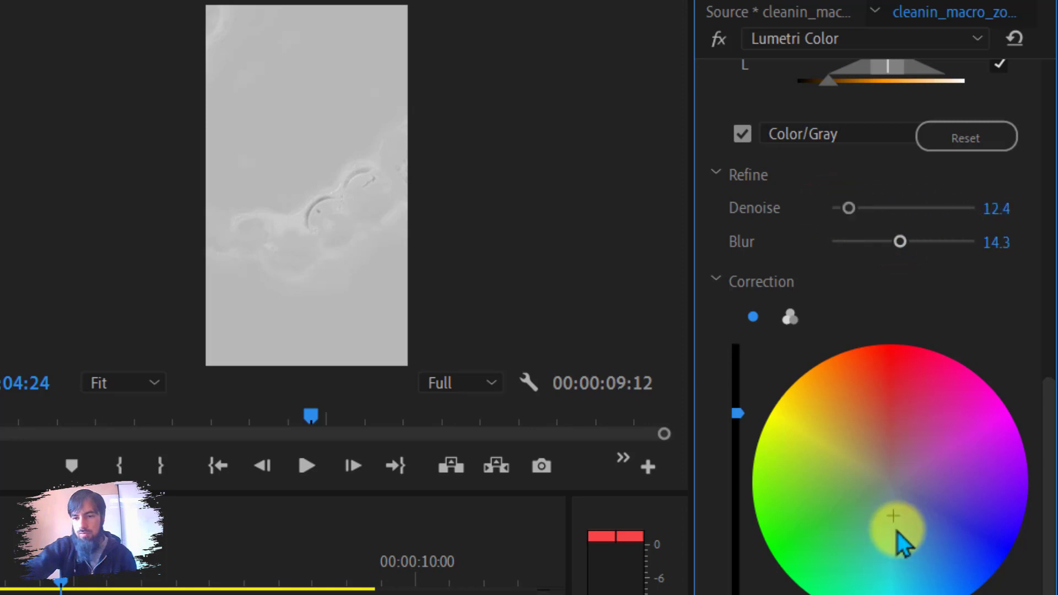
drag(896, 513, 890, 532)
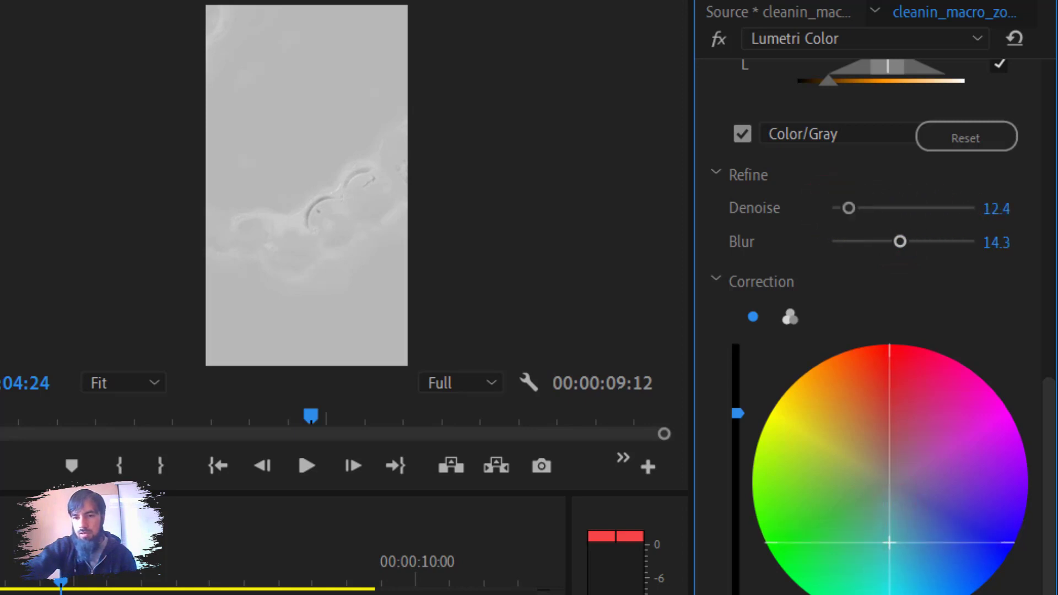
click(738, 414)
scroll(739, 414, up, 8)
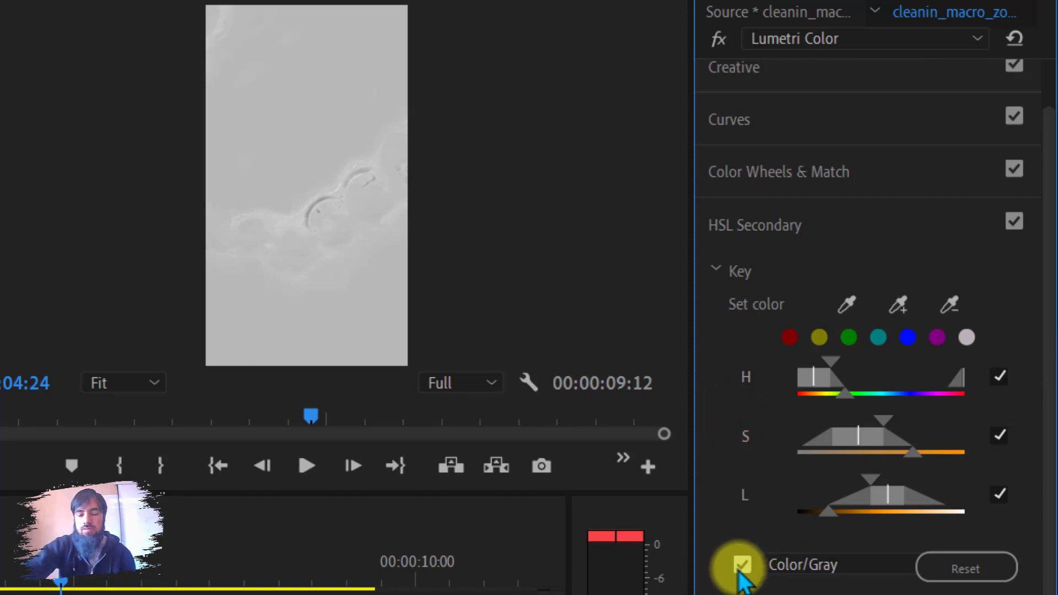
- Turn off the Color/Gray matte preview, scrub to review the grade, and select the macro clip
click(741, 567)
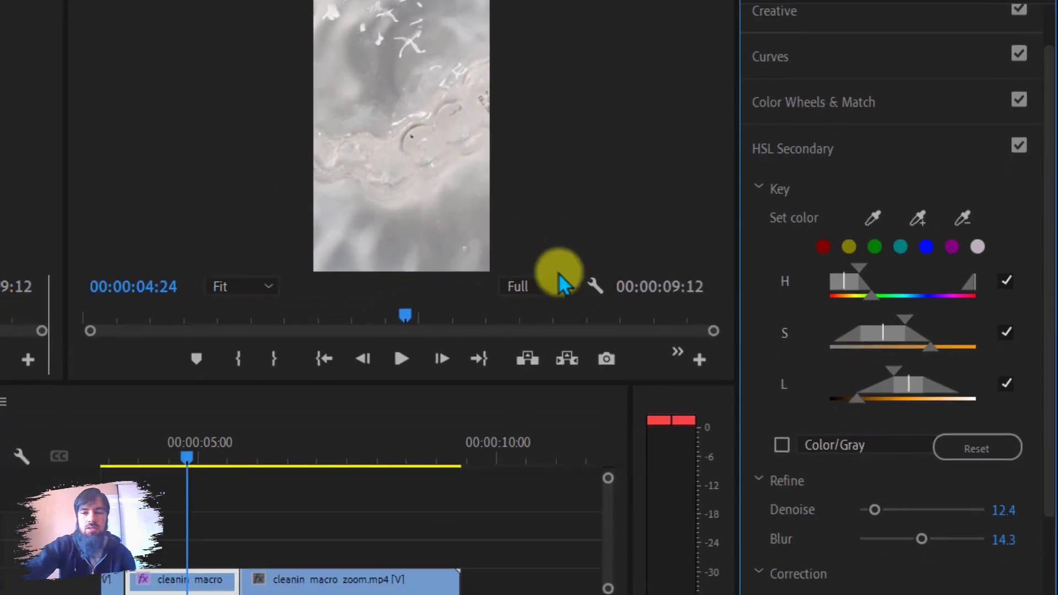
mouse_move(189, 451)
mouse_down()
mouse_move(119, 463)
mouse_move(124, 448)
mouse_move(230, 454)
mouse_up()
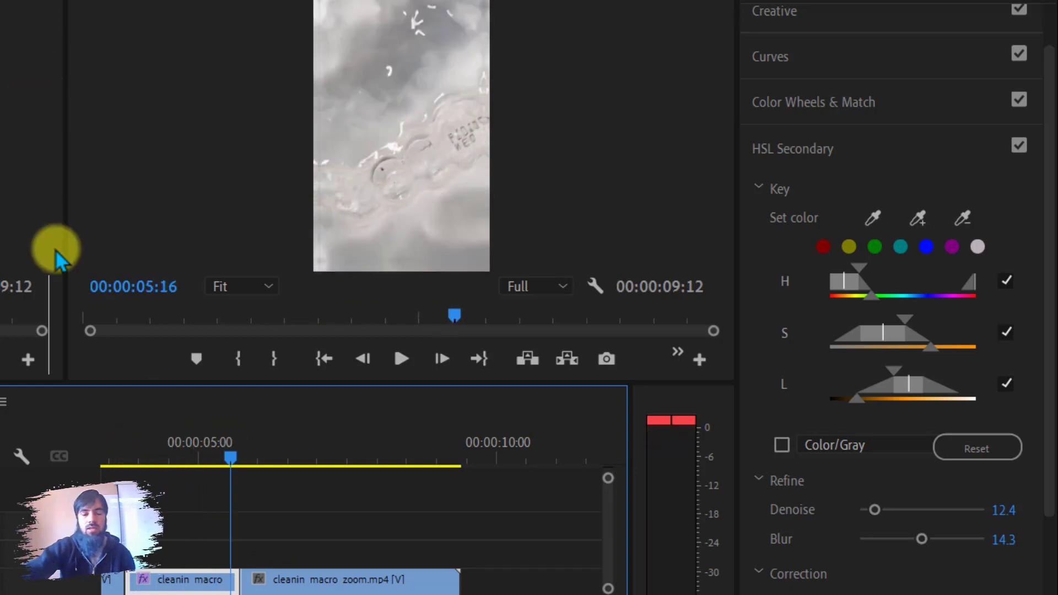
click(703, 543)
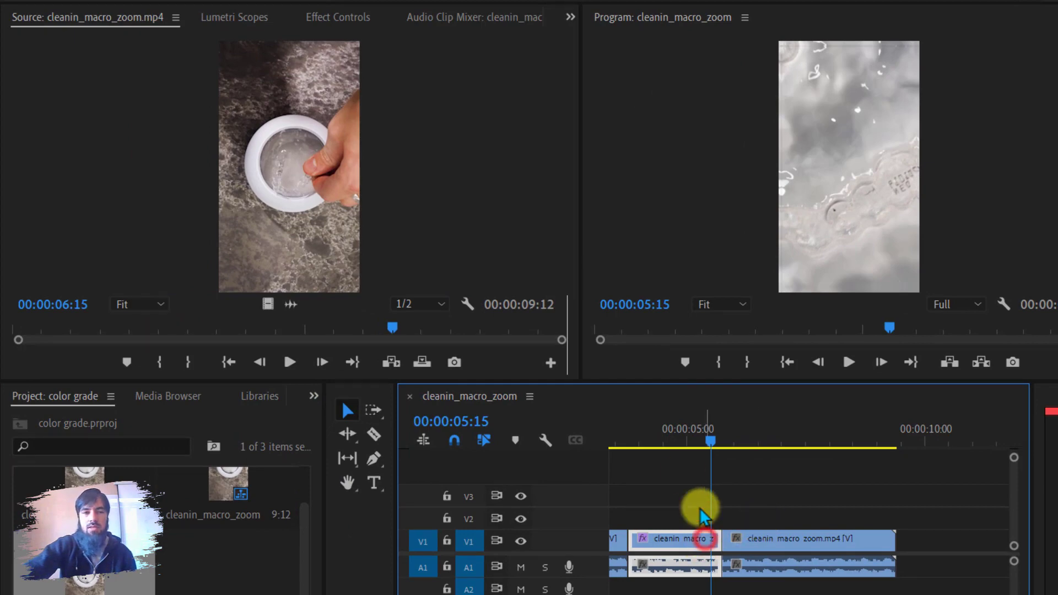
- In Effect Controls, delete the clip's Lumetri Color effect, then restore it with Ctrl+Z
click(346, 22)
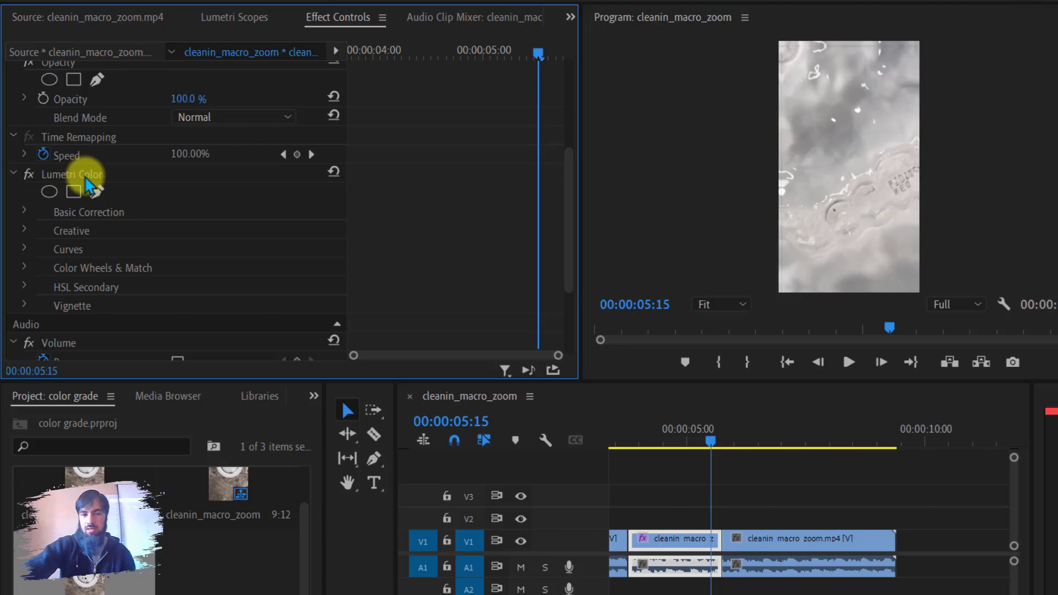
click(87, 181)
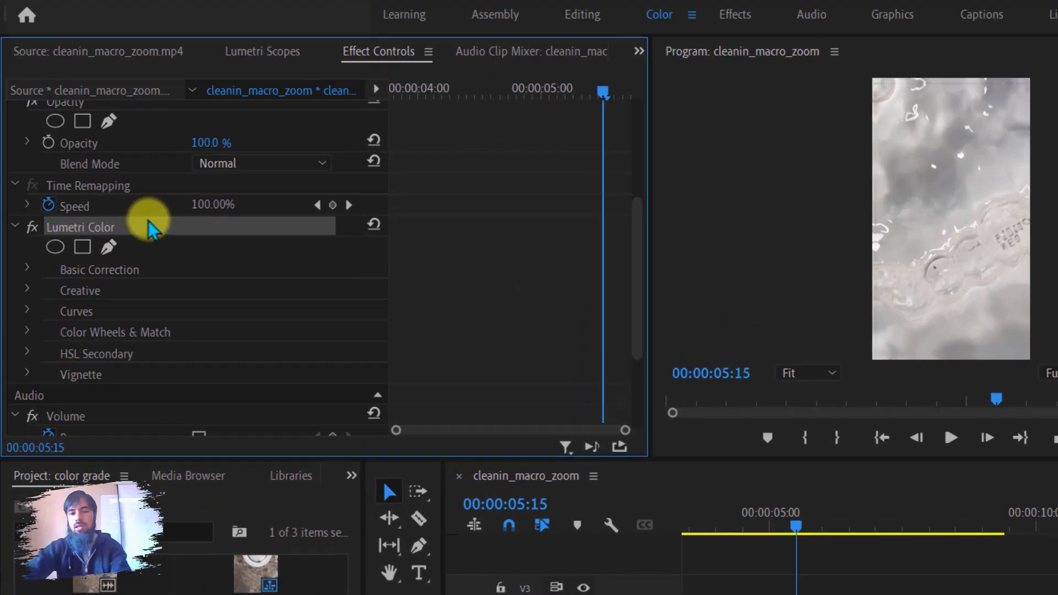
key(Delete)
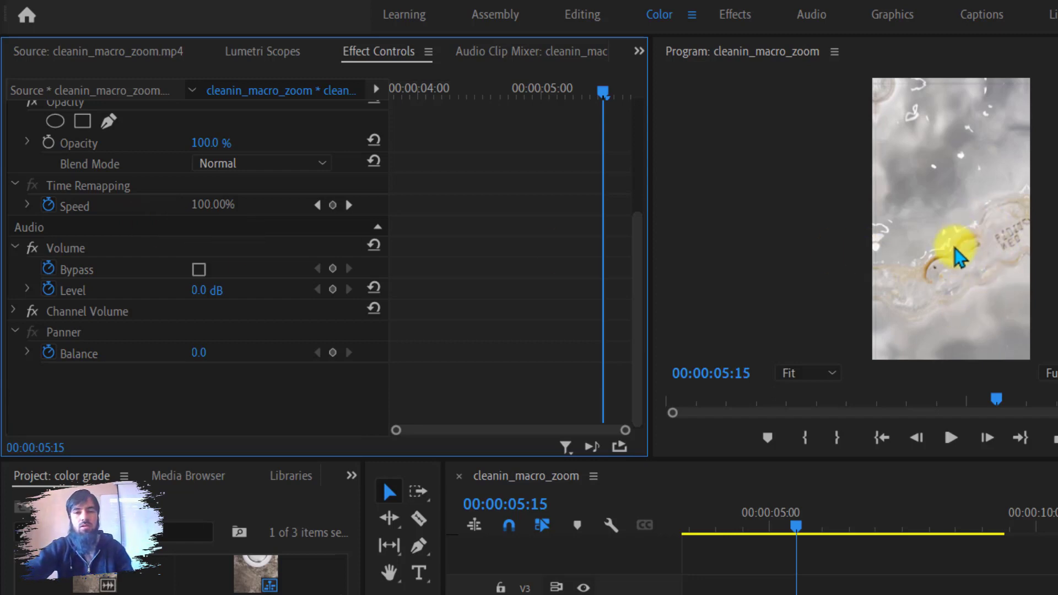
key(ctrl+z)
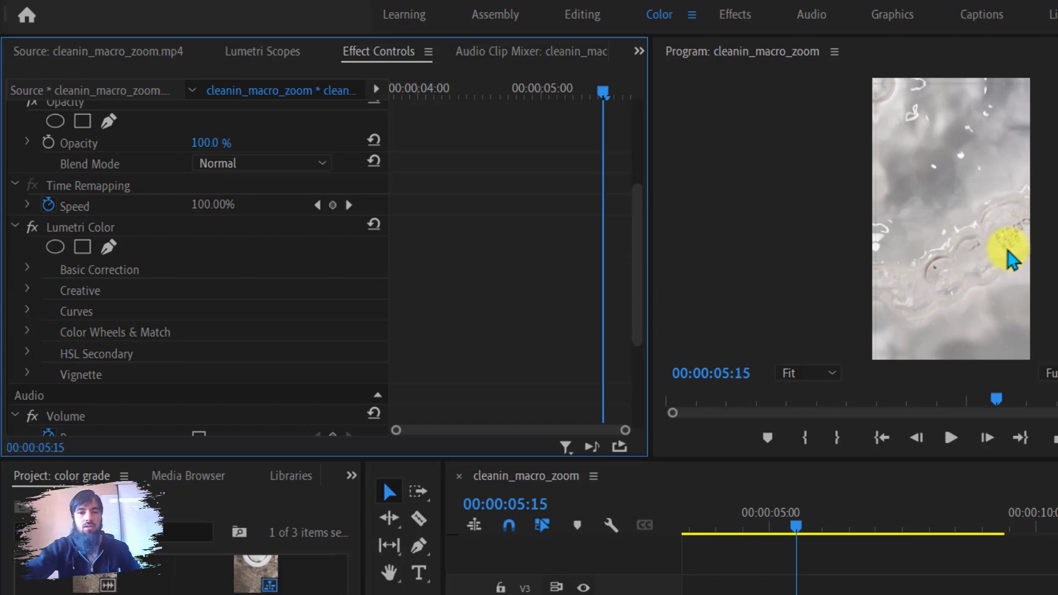
- Collapse HSL Secondary in the Lumetri panel and expand it under Effect Controls instead
scroll(31, 296, up, 1)
scroll(101, 318, down, 1)
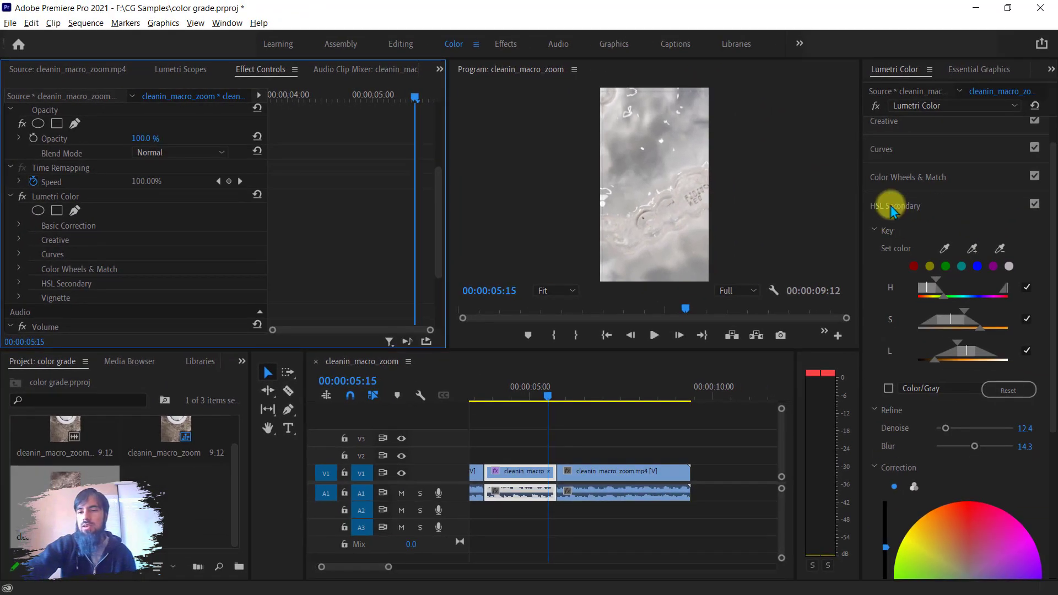
click(892, 208)
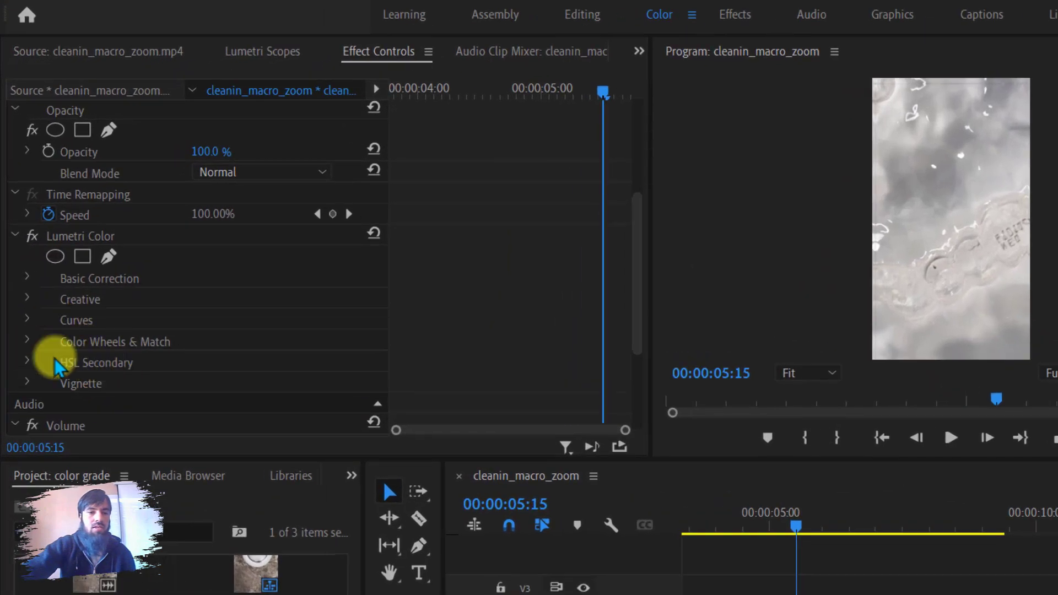
click(25, 363)
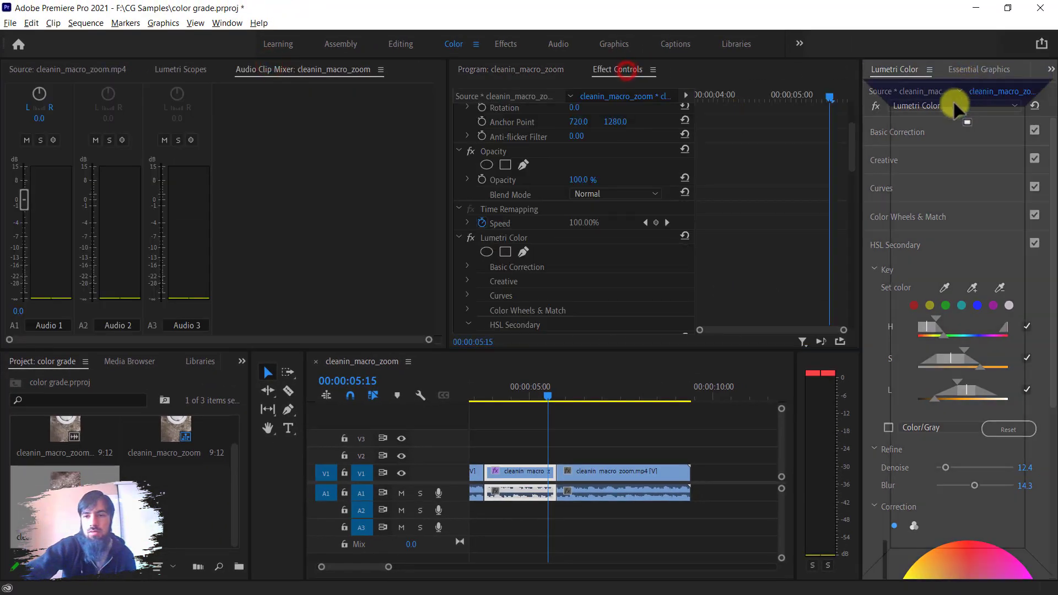
- Dock and enlarge the Effect Controls panel to show the HSL Secondary key settings
drag(745, 116, 946, 102)
drag(848, 189, 624, 190)
drag(808, 330, 806, 403)
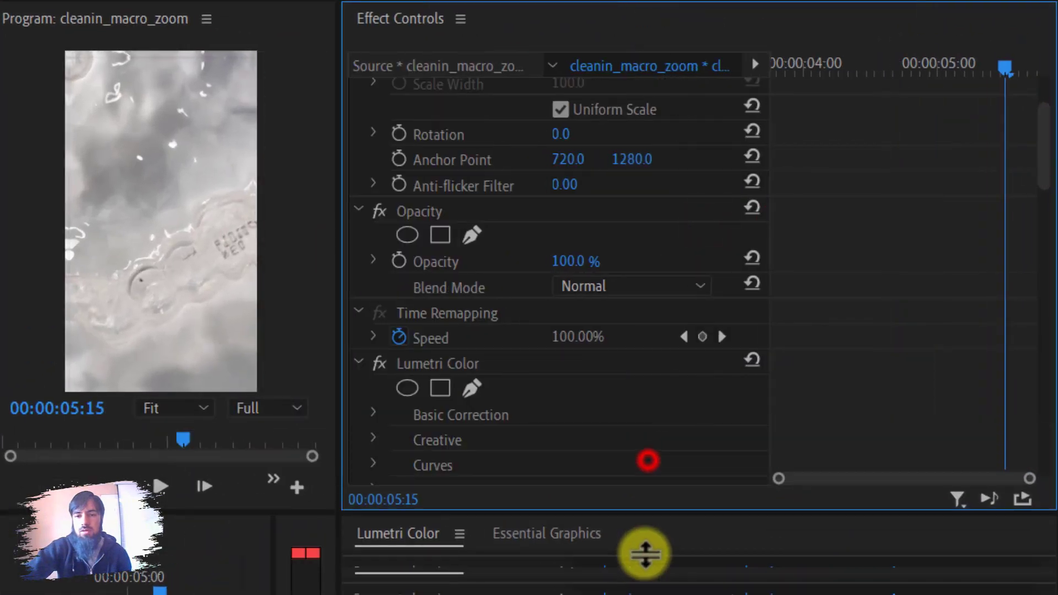
scroll(496, 461, down, 2)
scroll(485, 465, down, 1)
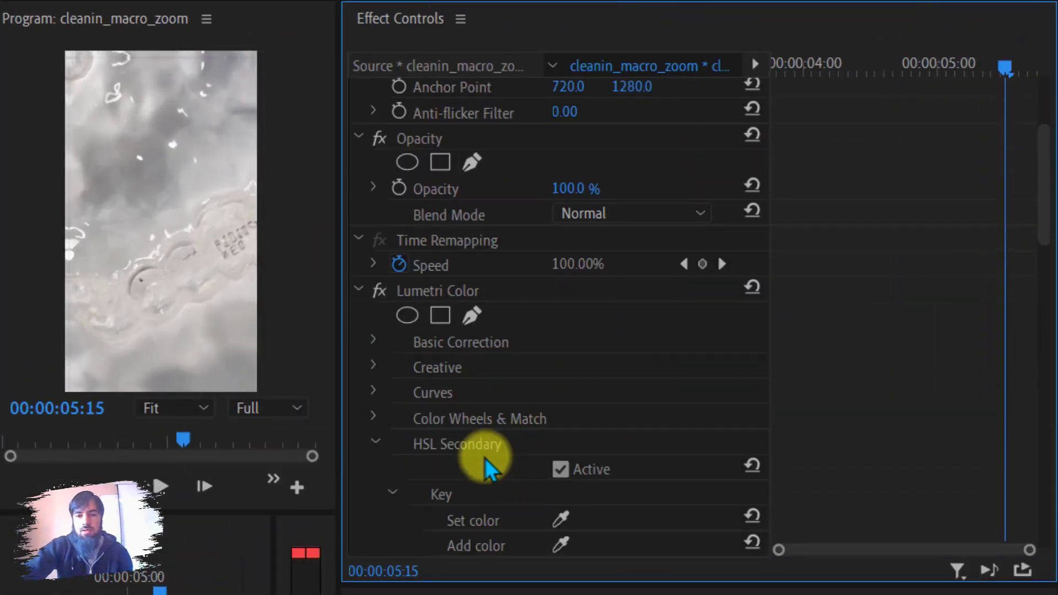
scroll(455, 441, down, 3)
scroll(371, 359, down, 3)
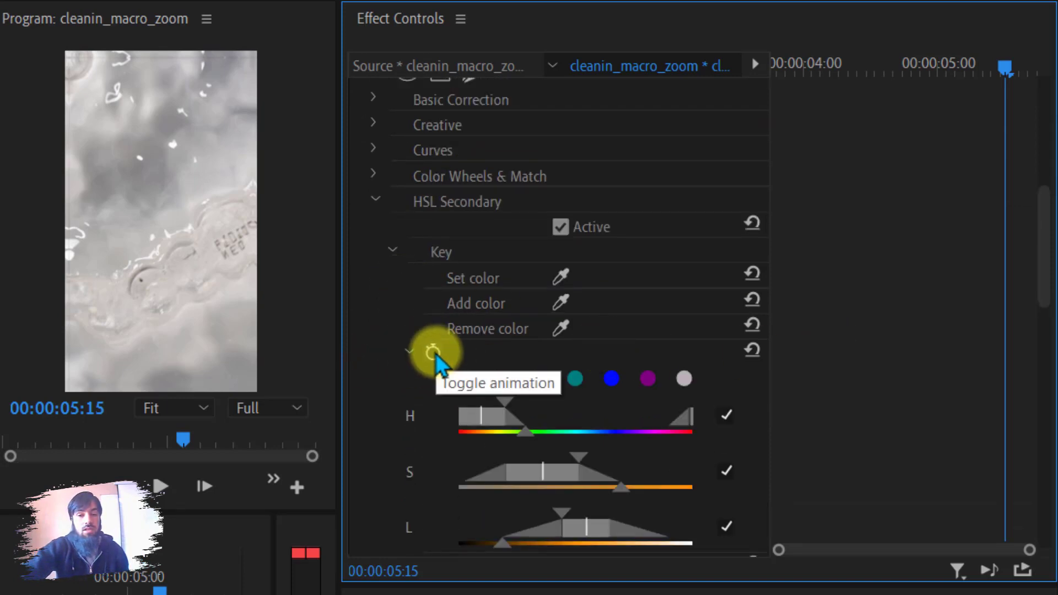
- Enable the HSL Secondary Key stopwatch and add a reset, teal-keyed keyframe around 03:25
click(434, 353)
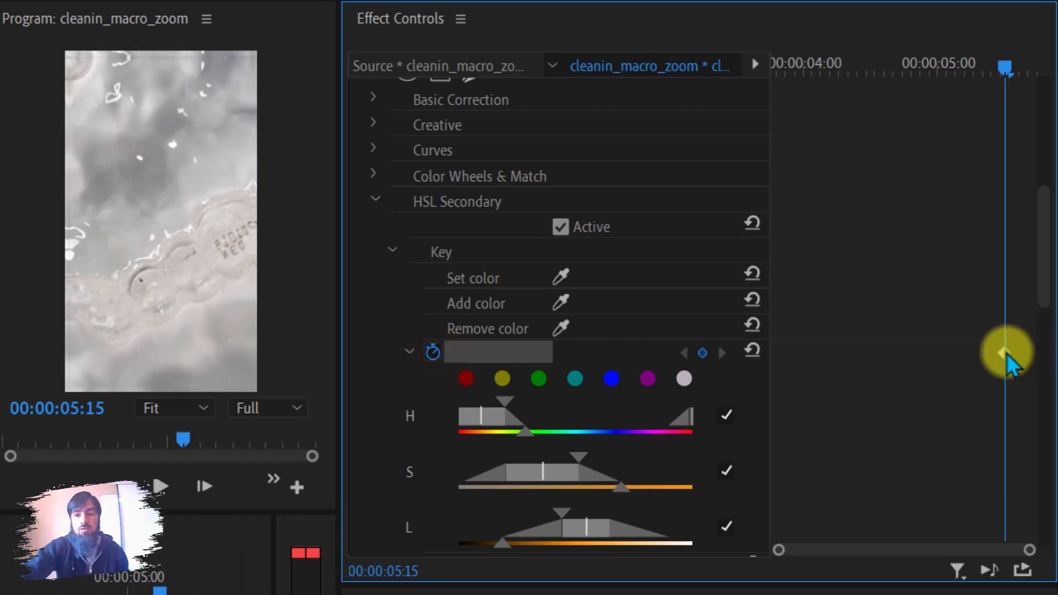
drag(1006, 78, 758, 65)
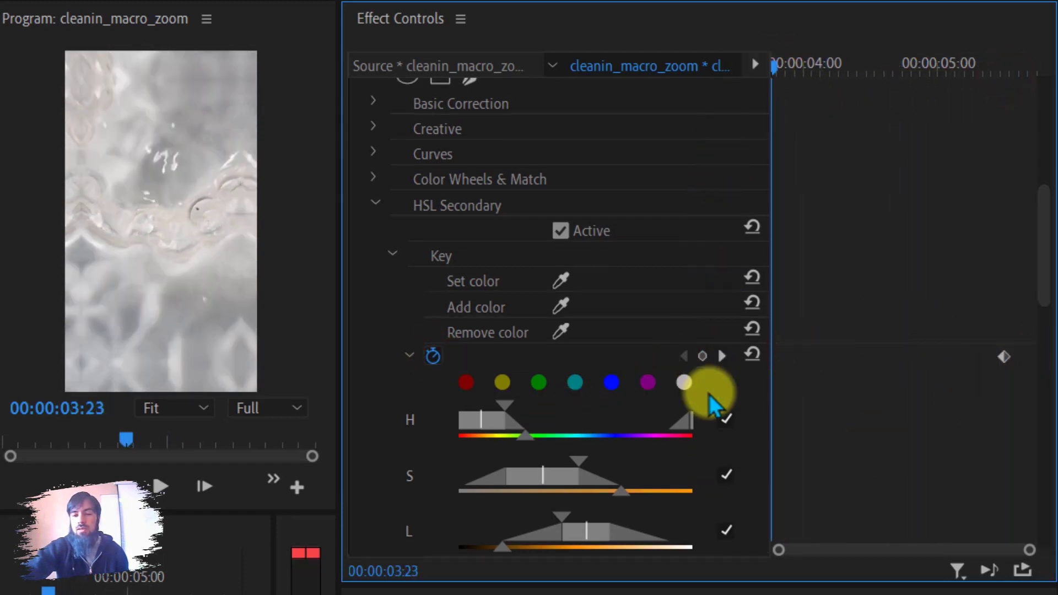
click(753, 356)
key(Right)
key(Right)
click(752, 357)
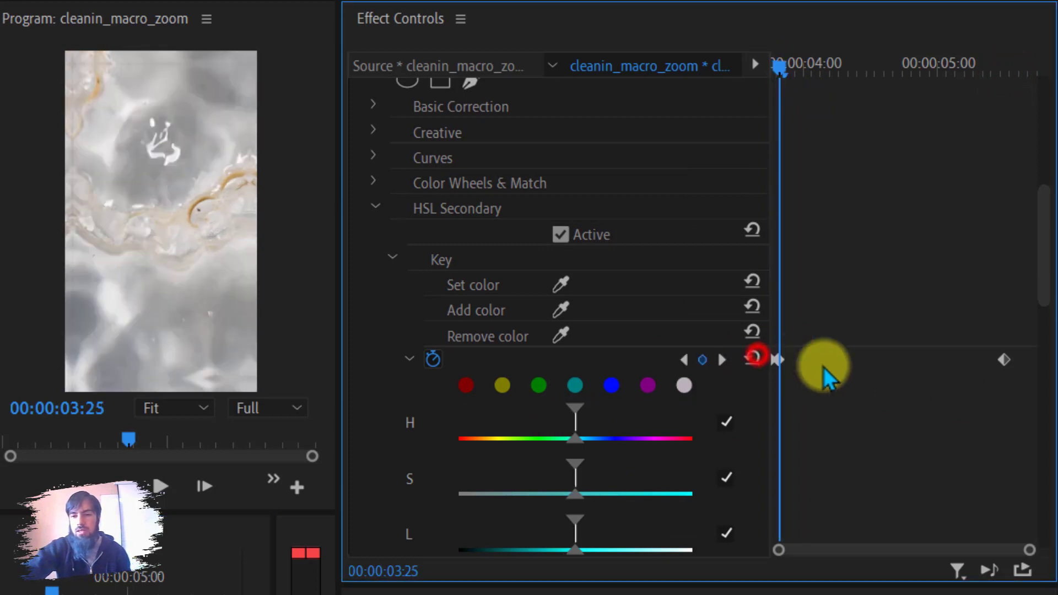
click(575, 386)
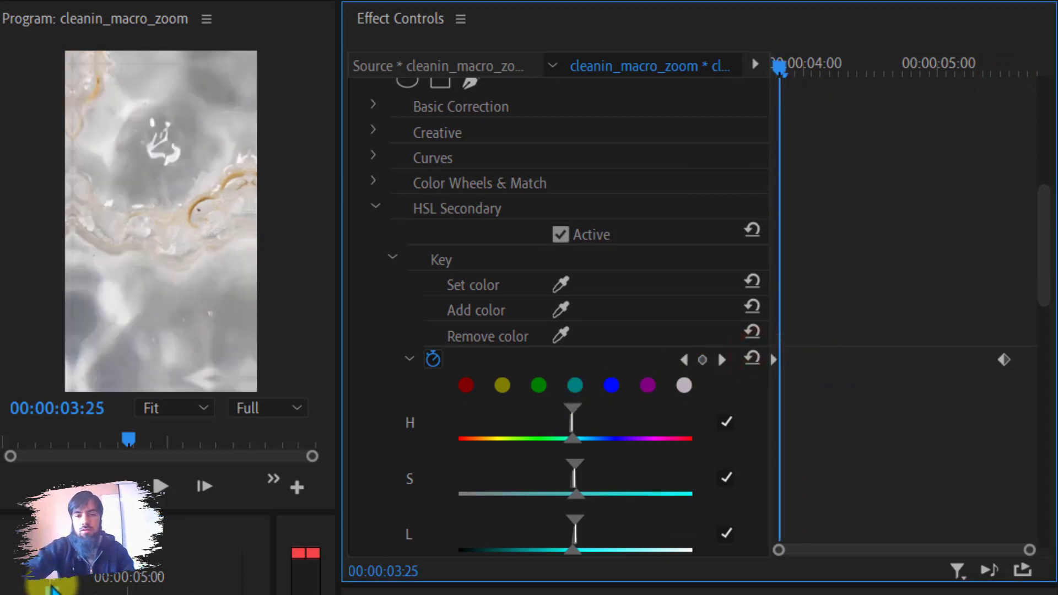
- Play the clip from around 04:00 to review the animated key
click(61, 586)
key(space)
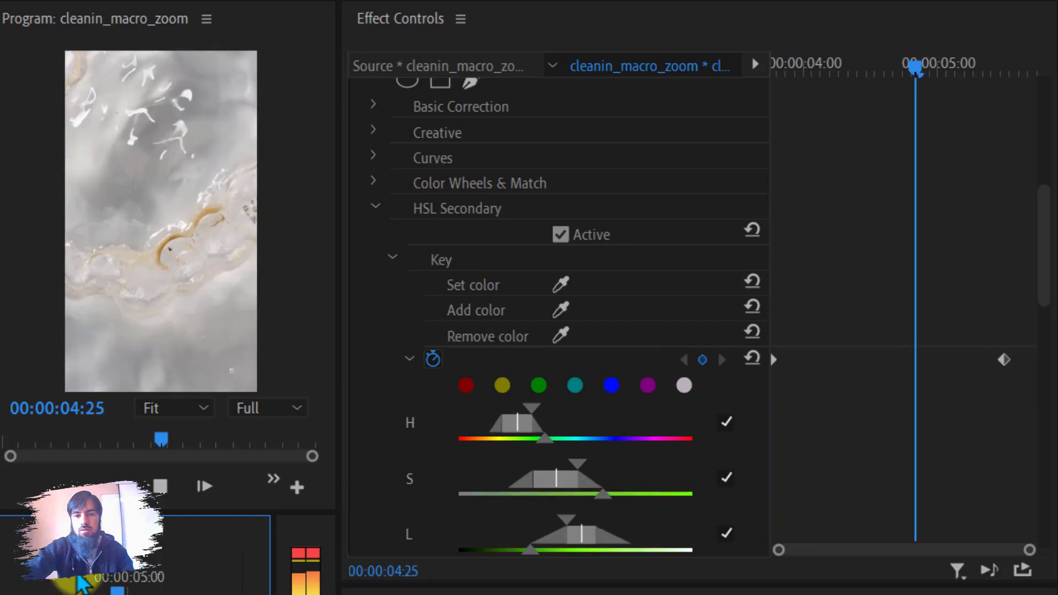
click(116, 582)
click(117, 582)
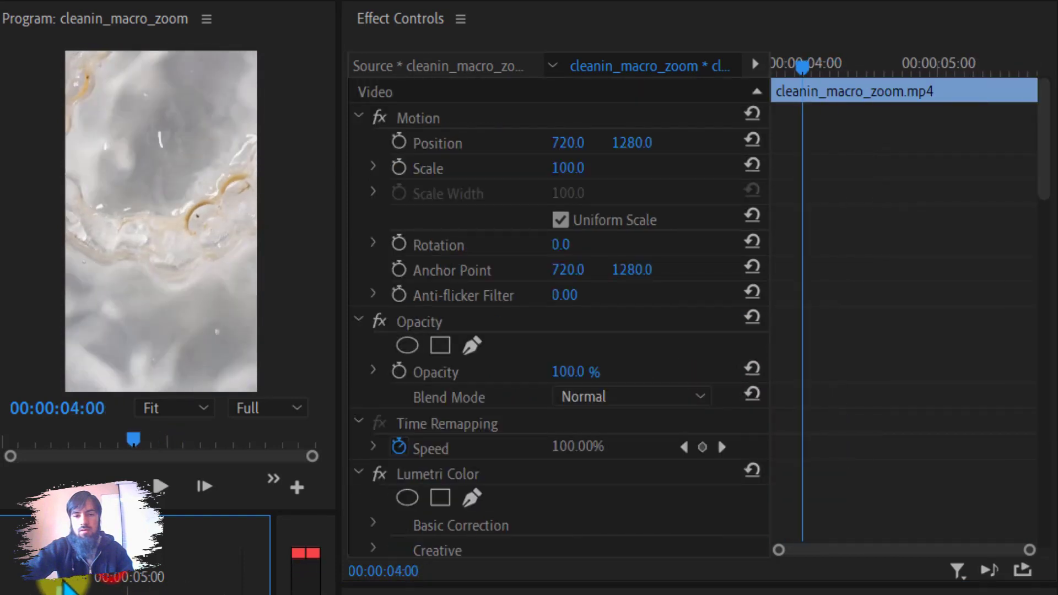
key(space)
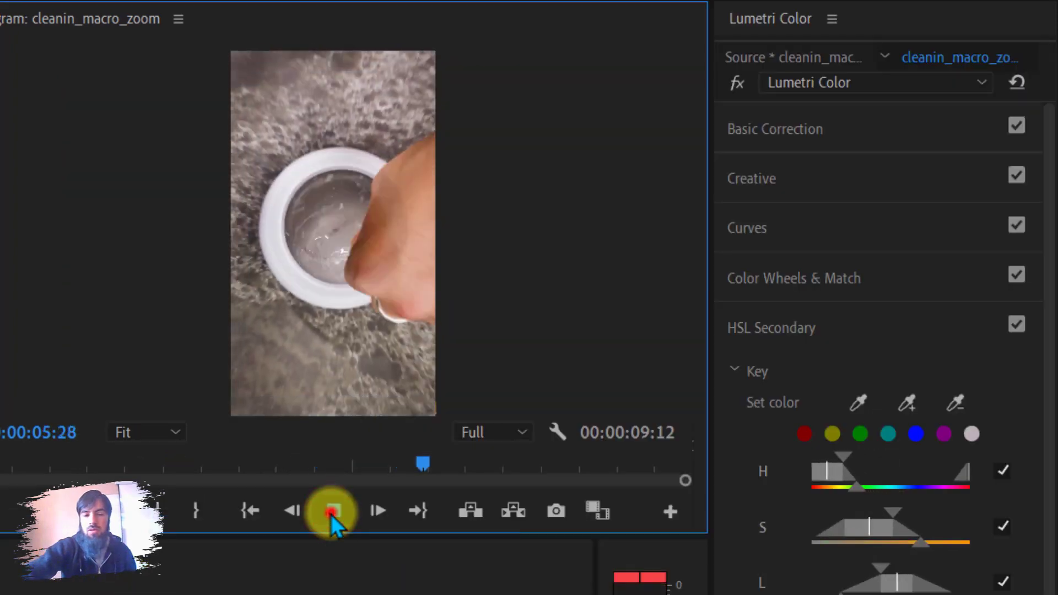
- Add a vignette with Amount -3.0, Midpoint 20.4, Roundness 11.5 and Feather 100
click(331, 515)
scroll(858, 543, down, 3)
click(738, 227)
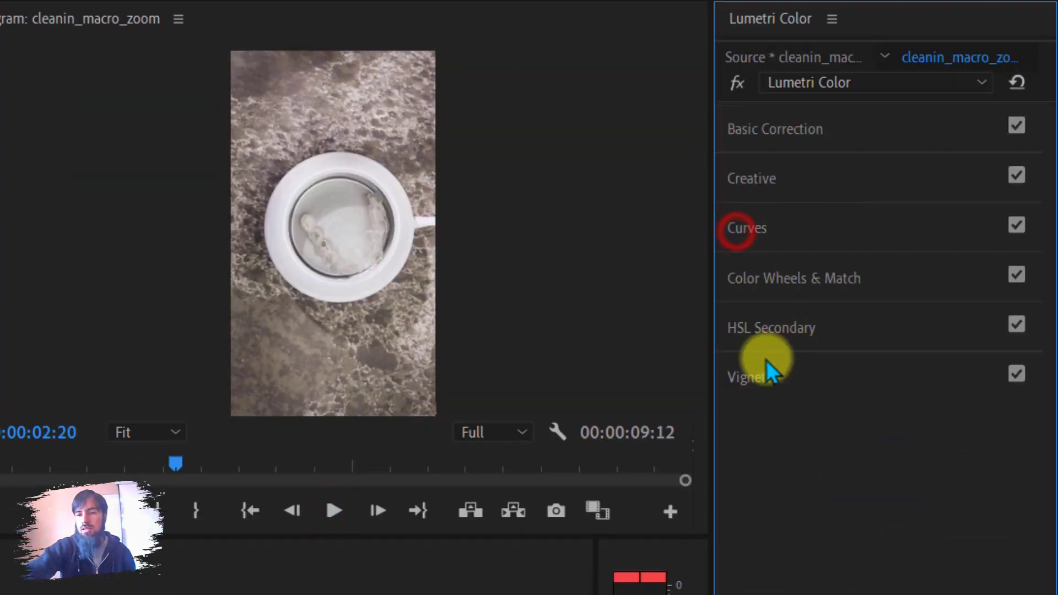
click(767, 380)
key(Home)
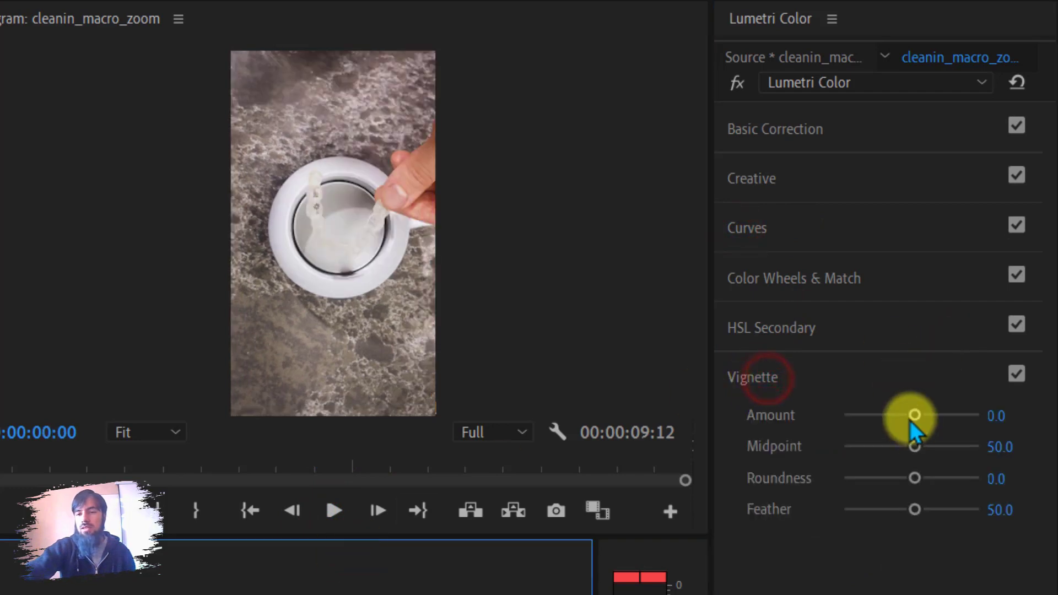
mouse_move(913, 417)
mouse_down()
mouse_move(971, 415)
mouse_move(812, 417)
mouse_move(879, 412)
mouse_move(987, 430)
mouse_move(813, 436)
mouse_up()
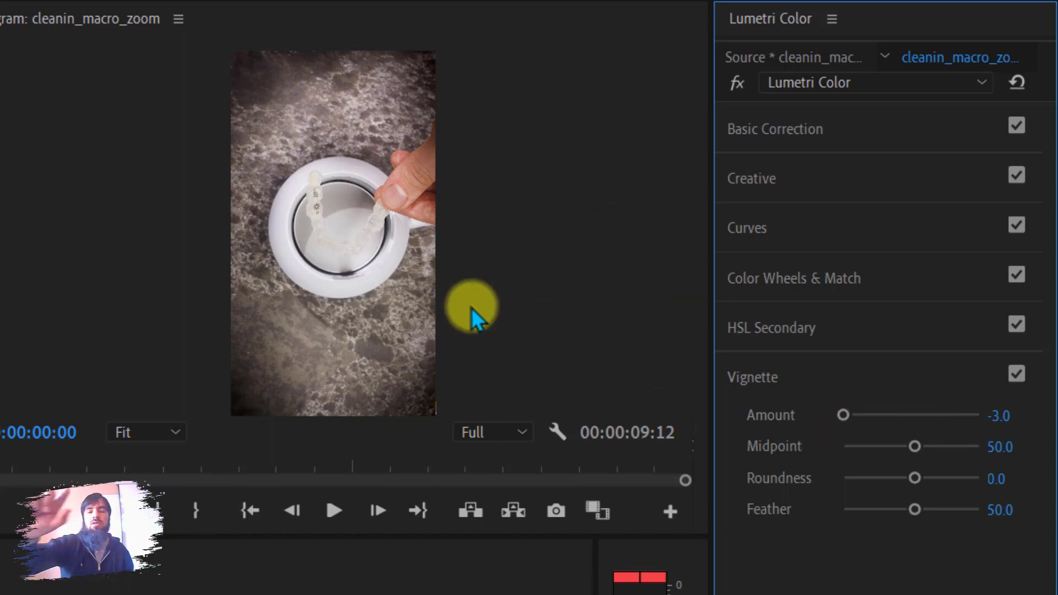
mouse_move(915, 446)
mouse_down()
mouse_move(870, 449)
mouse_move(915, 447)
mouse_move(879, 478)
mouse_move(931, 478)
mouse_move(861, 446)
mouse_up()
mouse_move(931, 478)
mouse_down()
mouse_move(893, 479)
mouse_move(983, 477)
mouse_move(920, 477)
mouse_move(939, 508)
mouse_move(816, 507)
mouse_move(932, 512)
mouse_up()
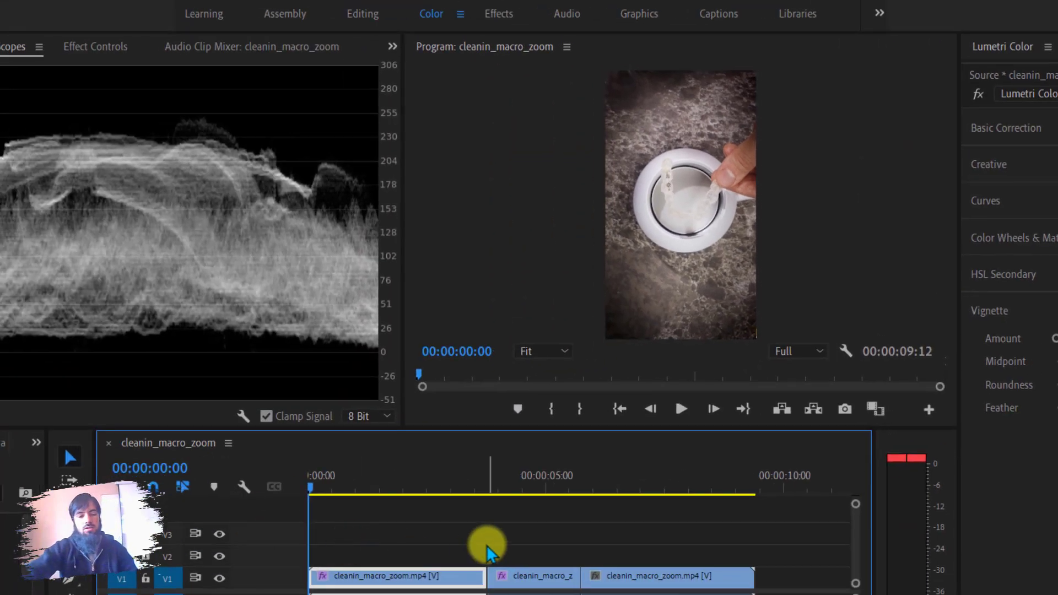
key(minus)
key(minus)
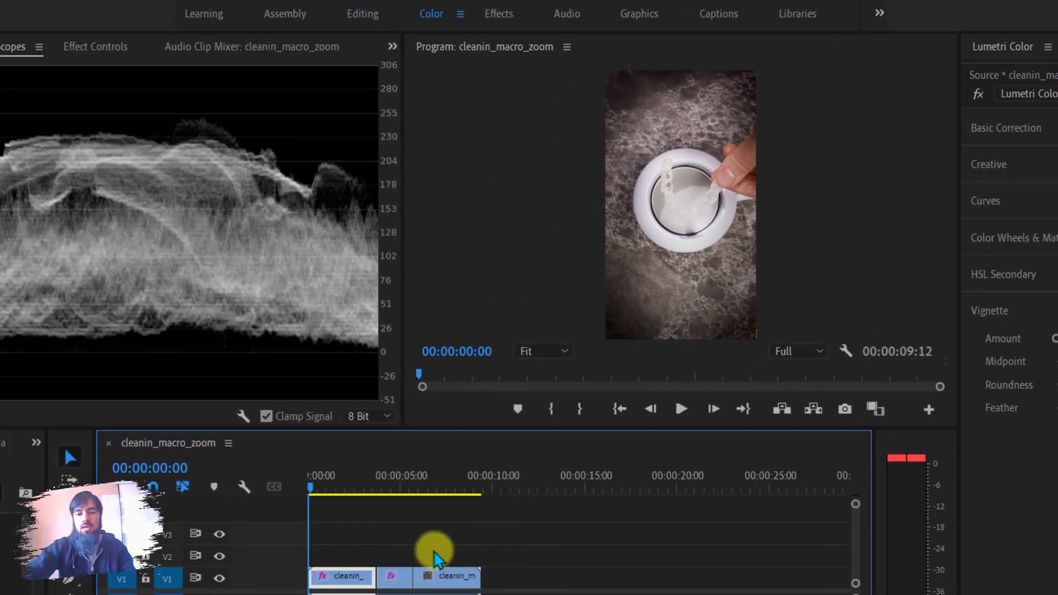
- Copy the graded third clip around 07:11 in the VID_20211212_170526 sequence
drag(349, 533, 457, 592)
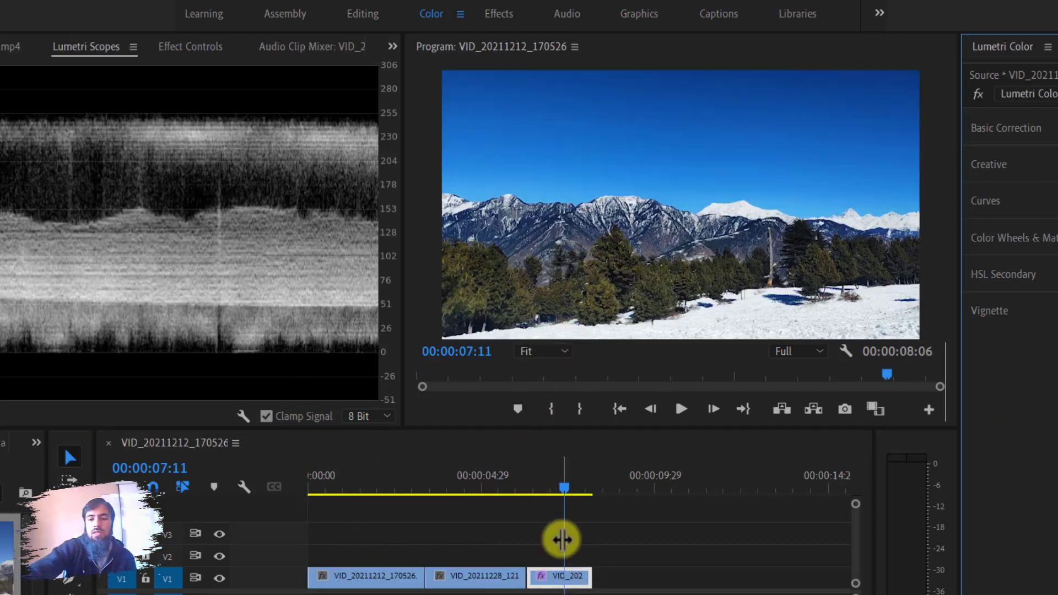
drag(560, 492, 565, 499)
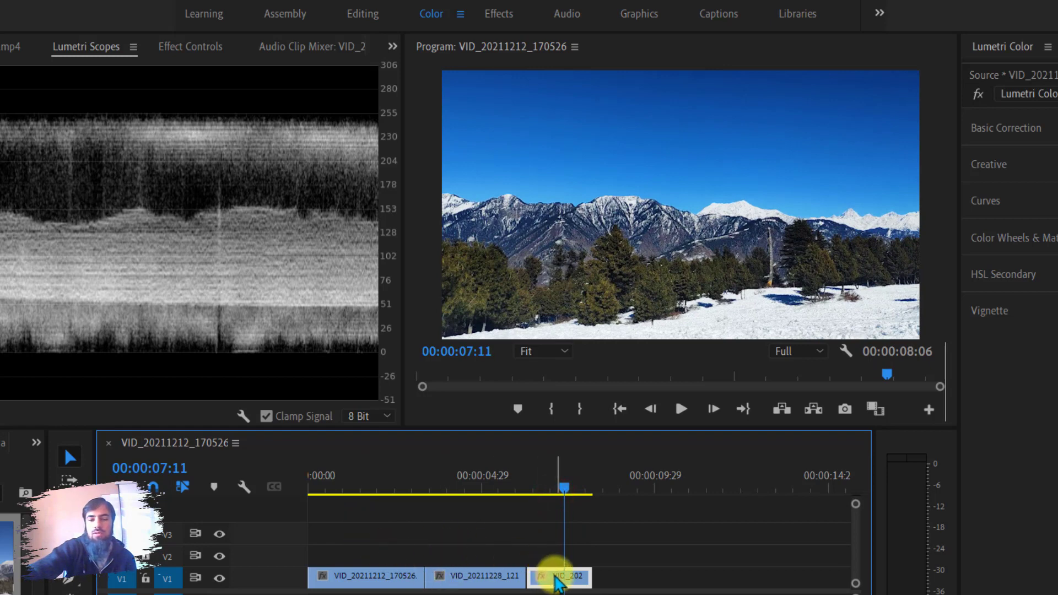
right_click(556, 580)
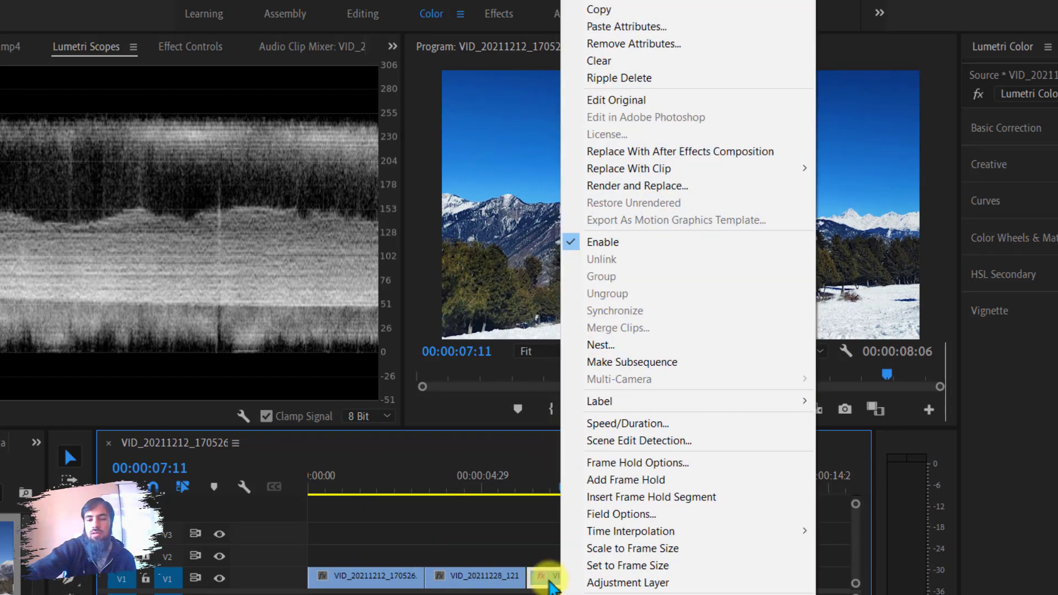
click(626, 9)
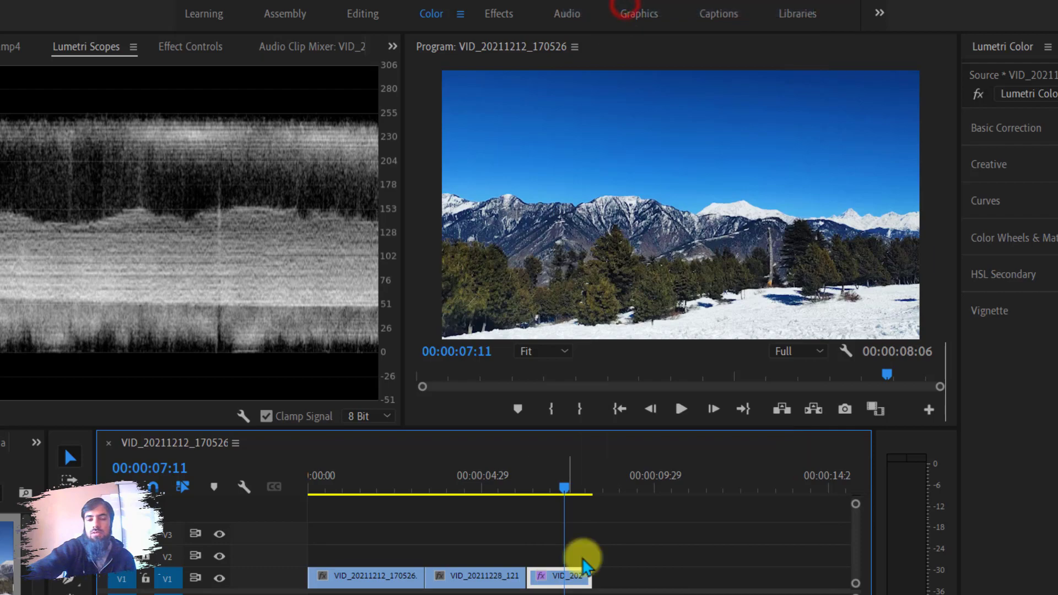
- Preview the second clip, then marquee-select the first two clips on V1
click(500, 487)
drag(501, 488, 468, 486)
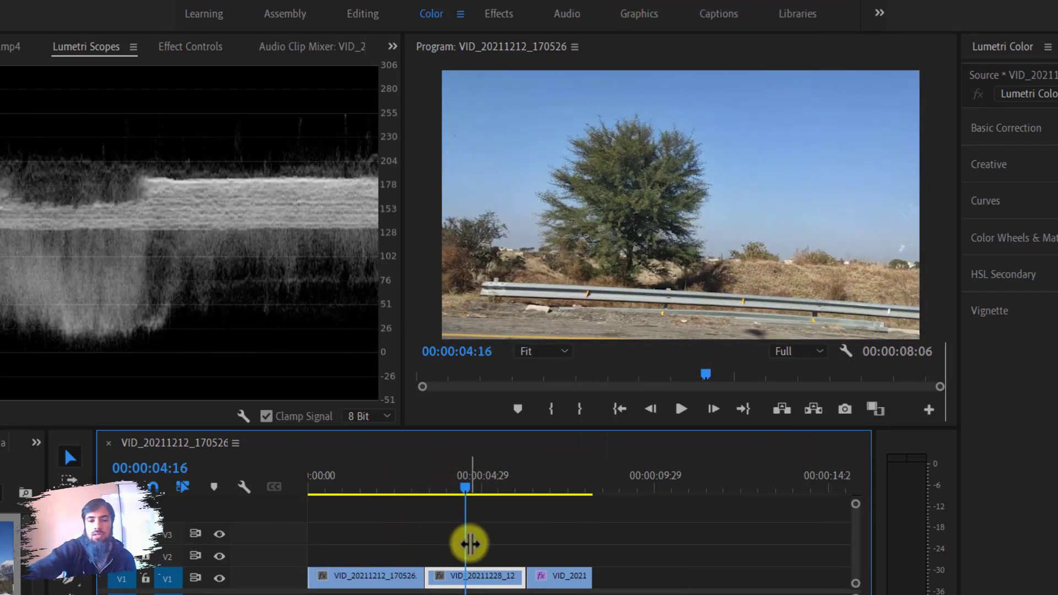
click(468, 541)
drag(435, 534, 331, 587)
drag(469, 539, 357, 593)
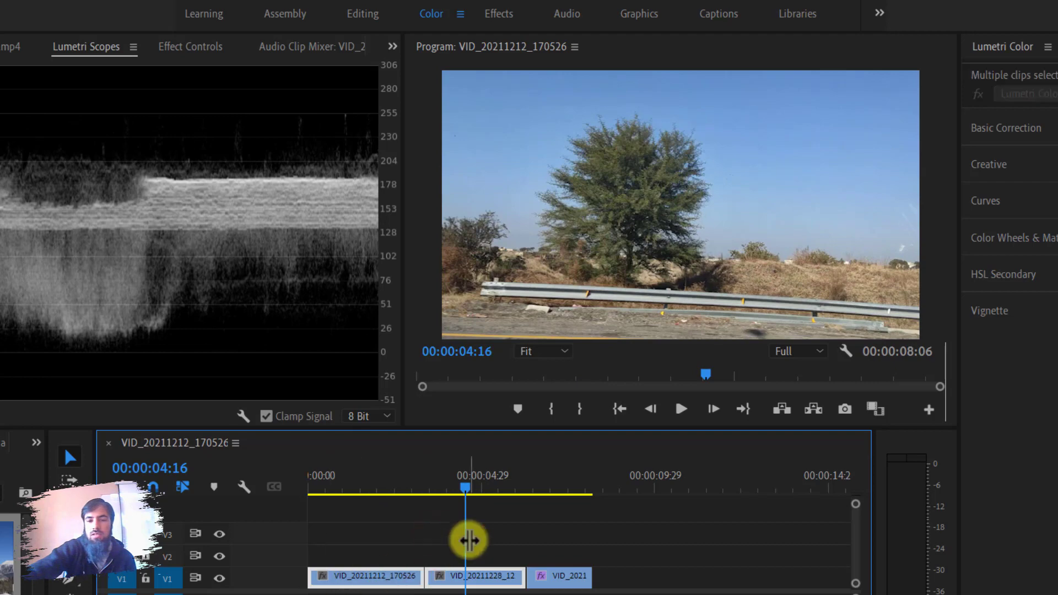
click(453, 578)
- Paste only the Lumetri Color attribute onto the two selected clips via Paste Attributes
right_click(455, 582)
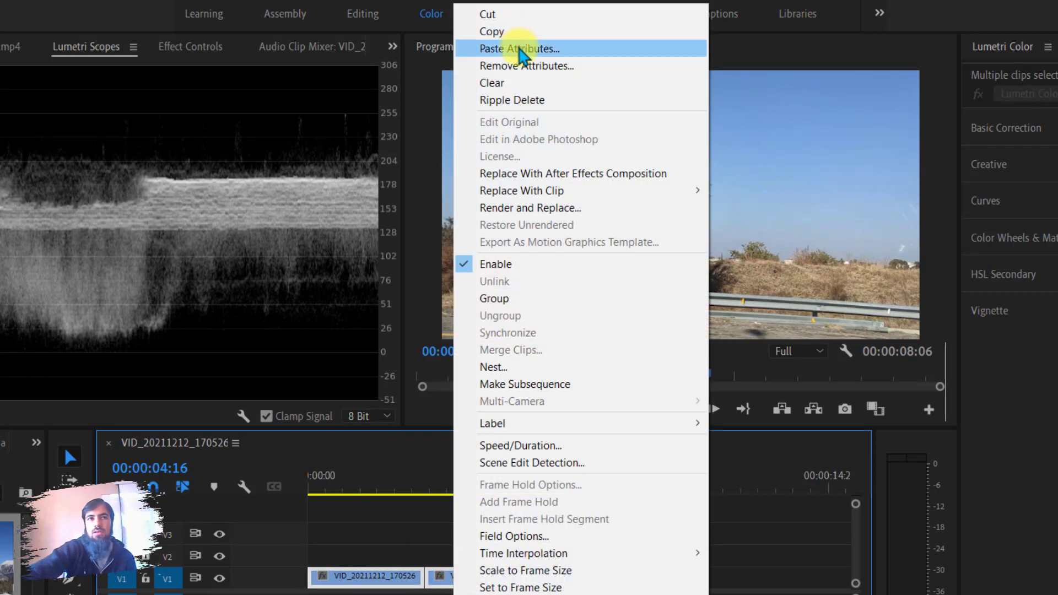
click(520, 49)
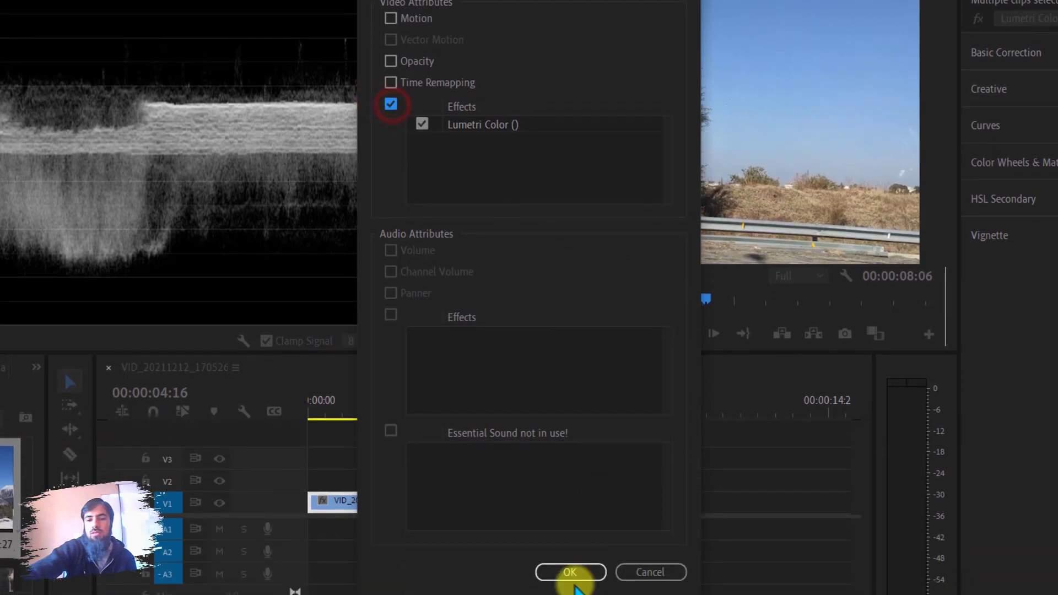
click(575, 573)
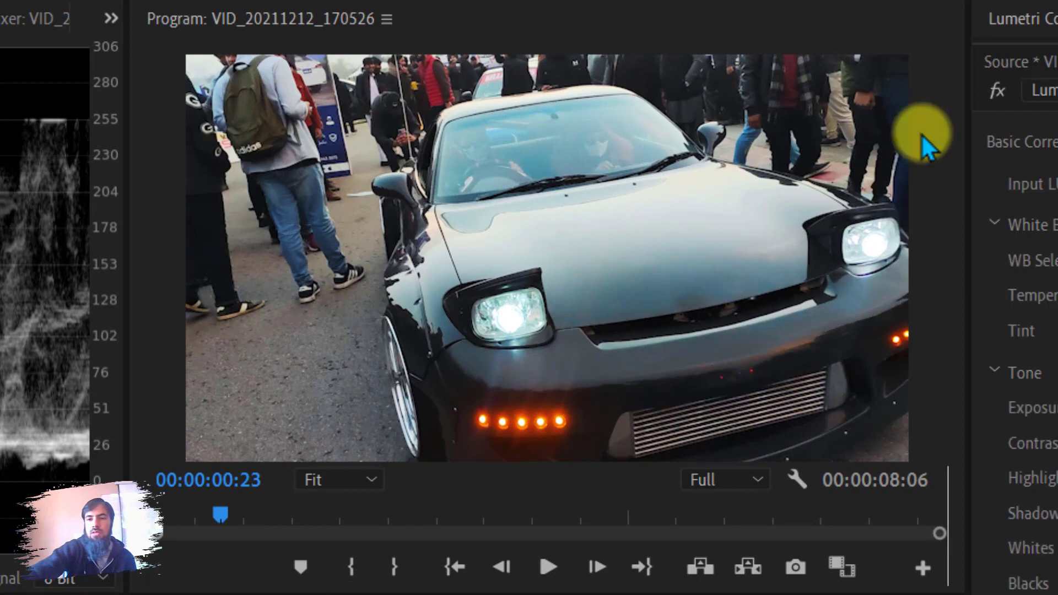
click(996, 89)
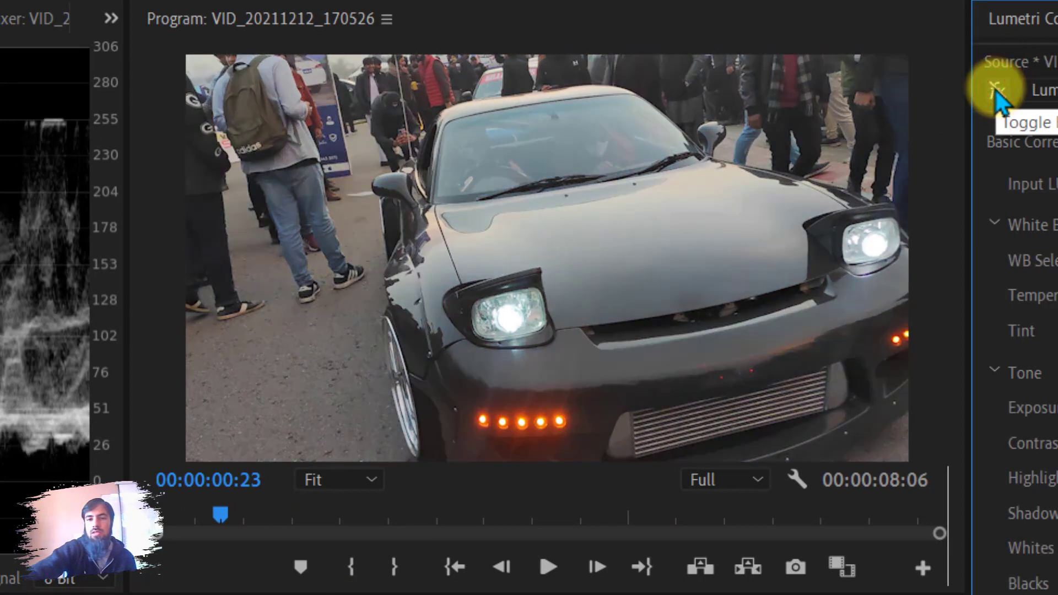
click(996, 89)
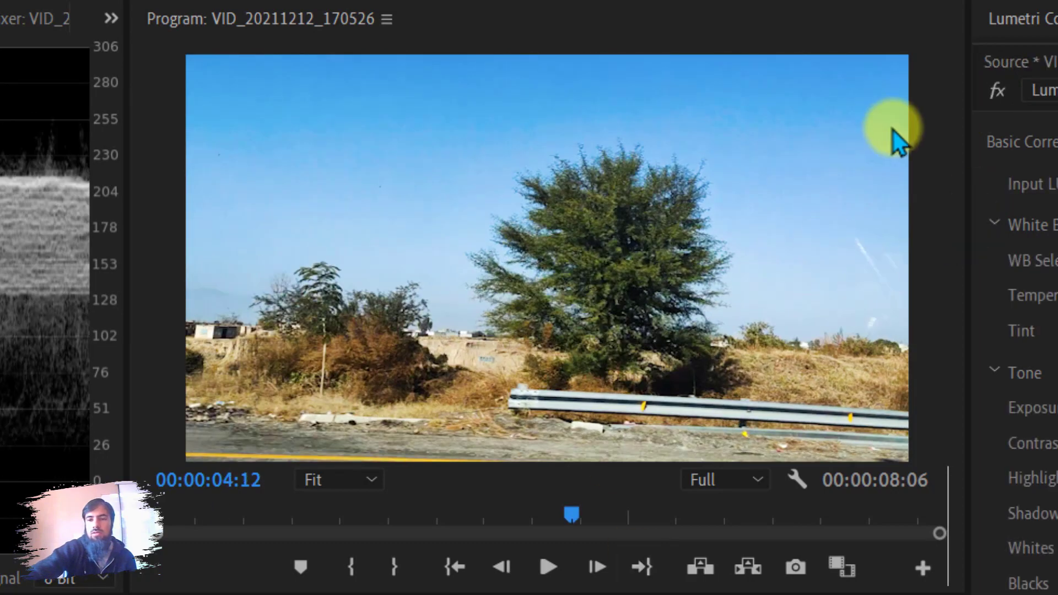
click(994, 91)
click(994, 91)
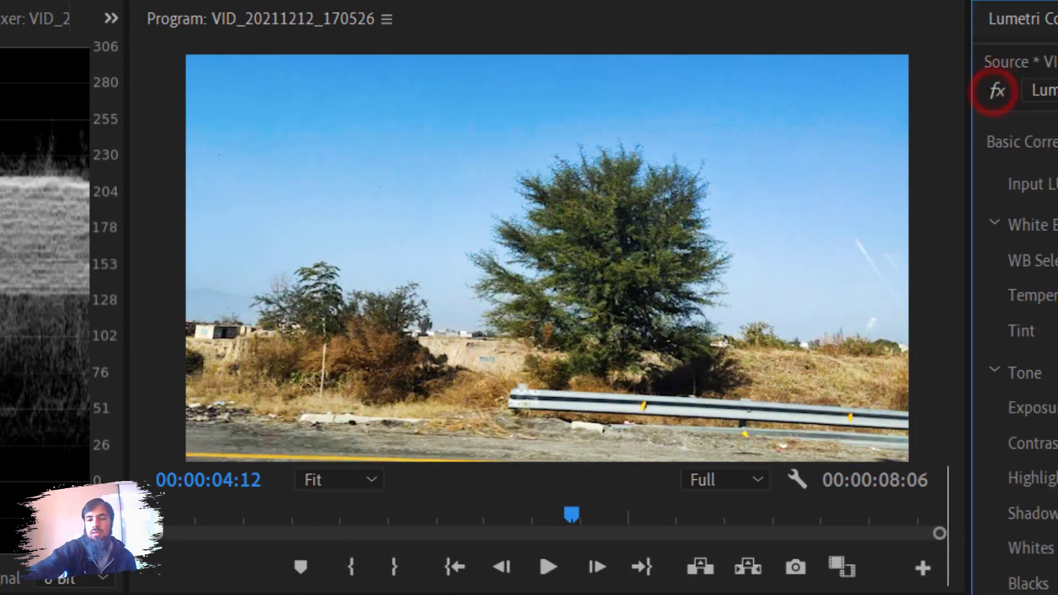